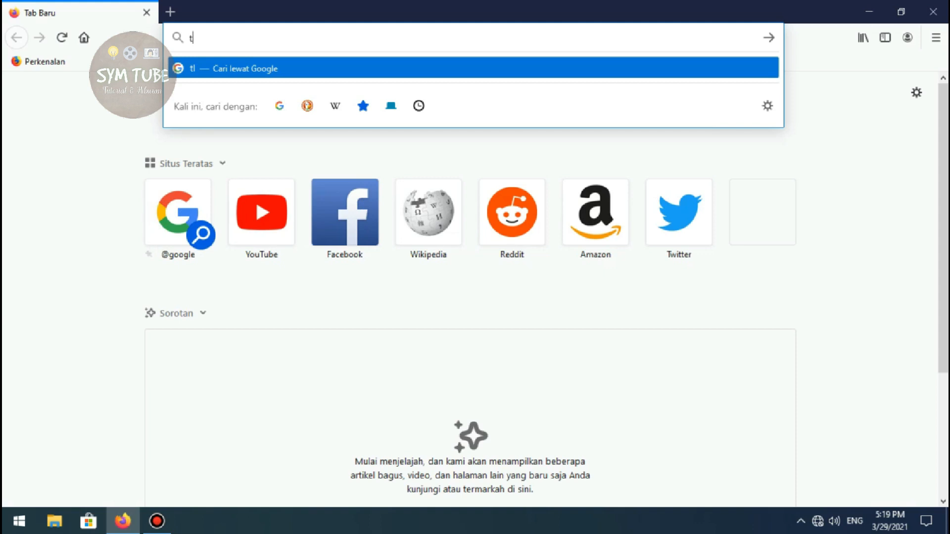
Try to open the router's setup page at tplinkwifi.net
type("tplinkw")
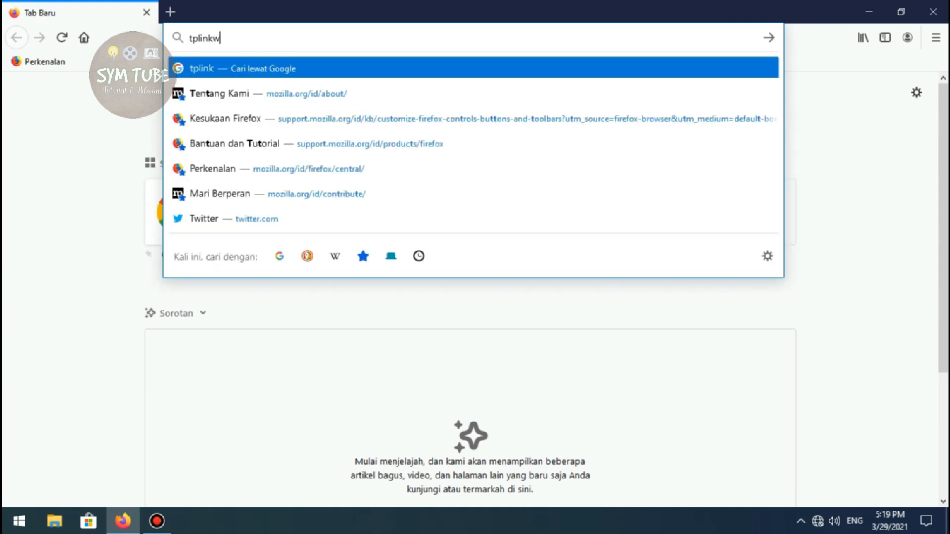
type("ifi.net")
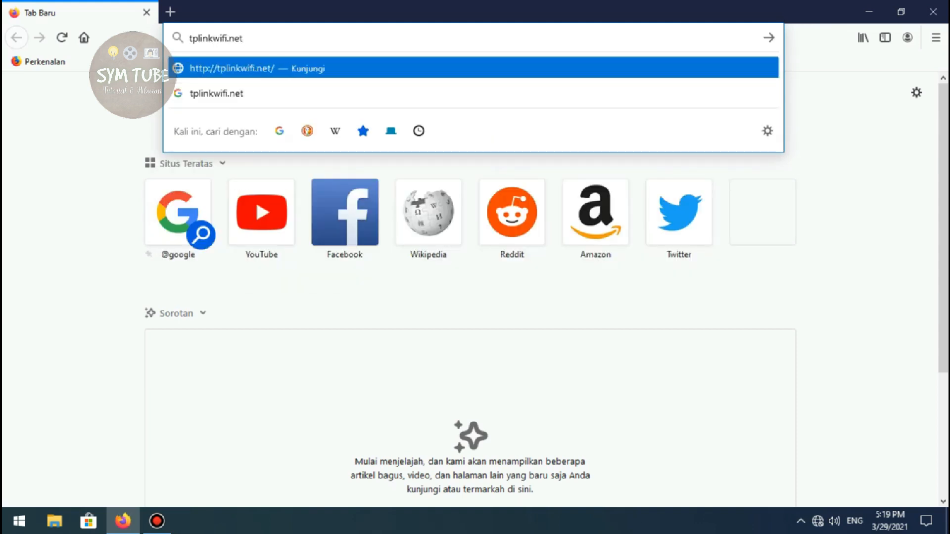
key("Return")
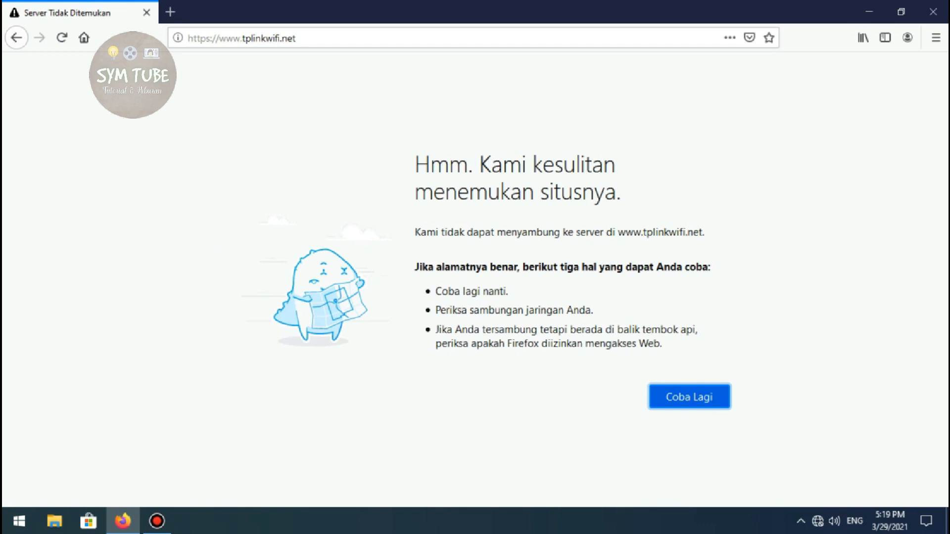
Open a Command Prompt window by running cmd and reposition it on the desktop
key("super+r")
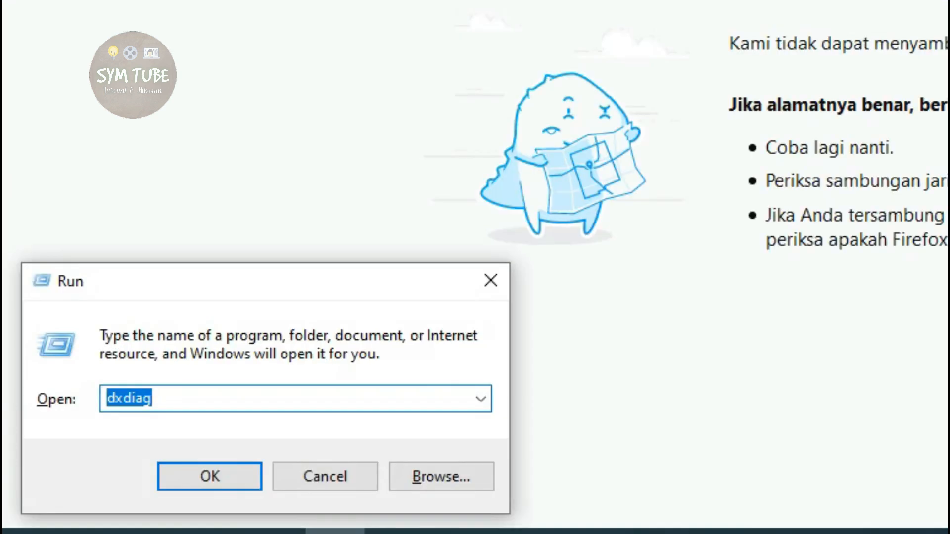
type("cmd")
key("Return")
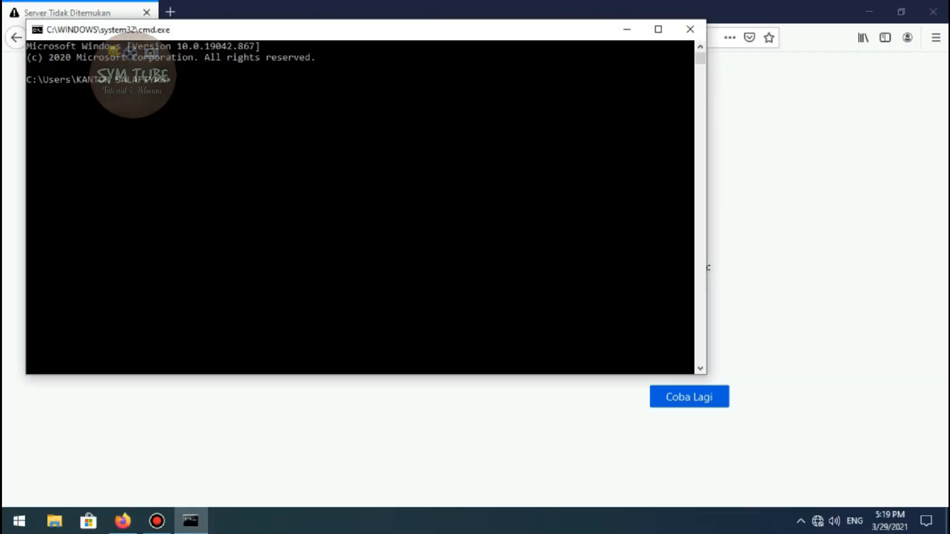
left_click_drag(471, 30, 625, 62)
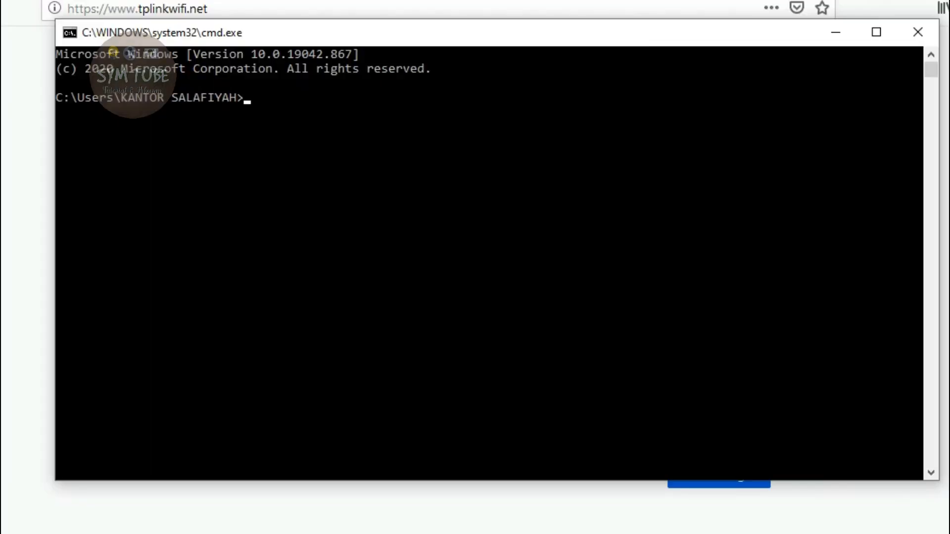
Run ipconfig/all and highlight the Default Gateway address of the Ethernet adapter
type("ipconfig/all")
key("Return")
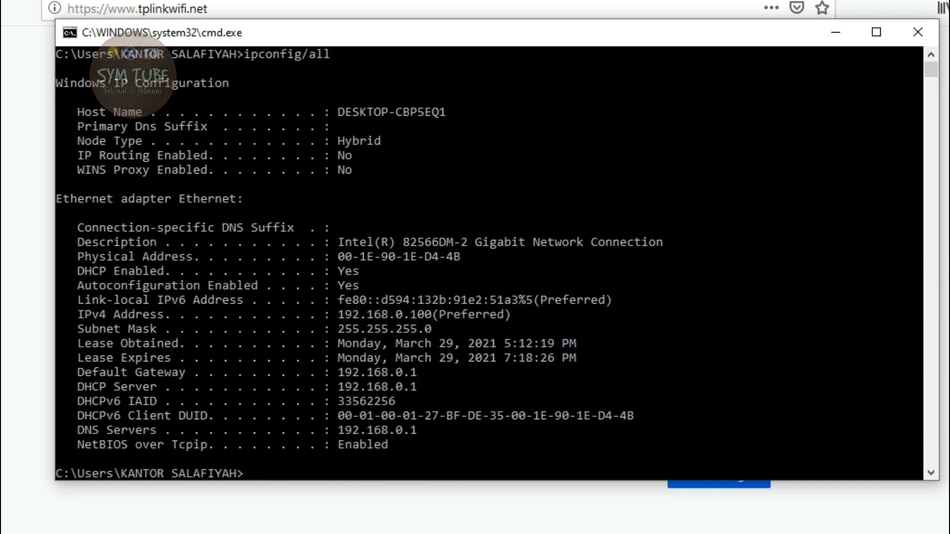
scroll(489, 262, "down", 1)
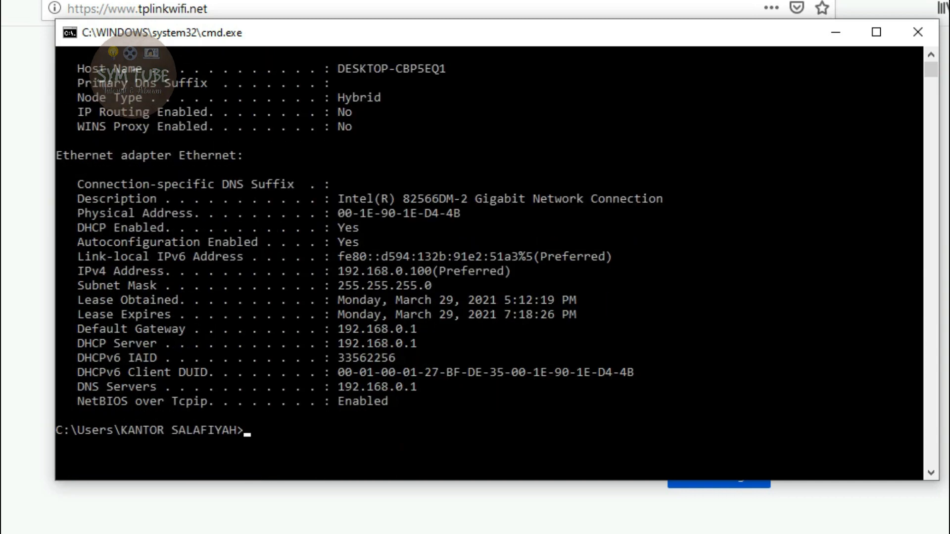
left_click_drag(549, 39, 520, 49)
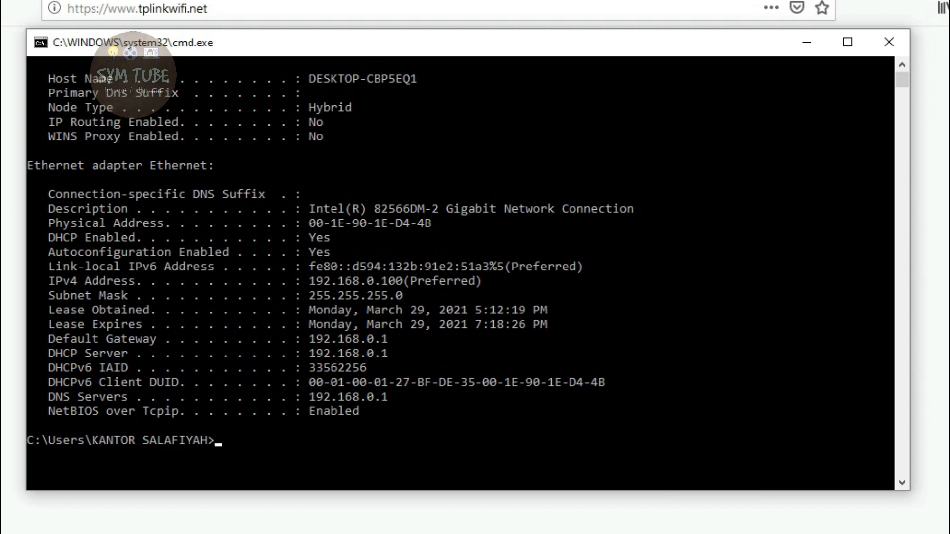
left_click_drag(309, 339, 395, 339)
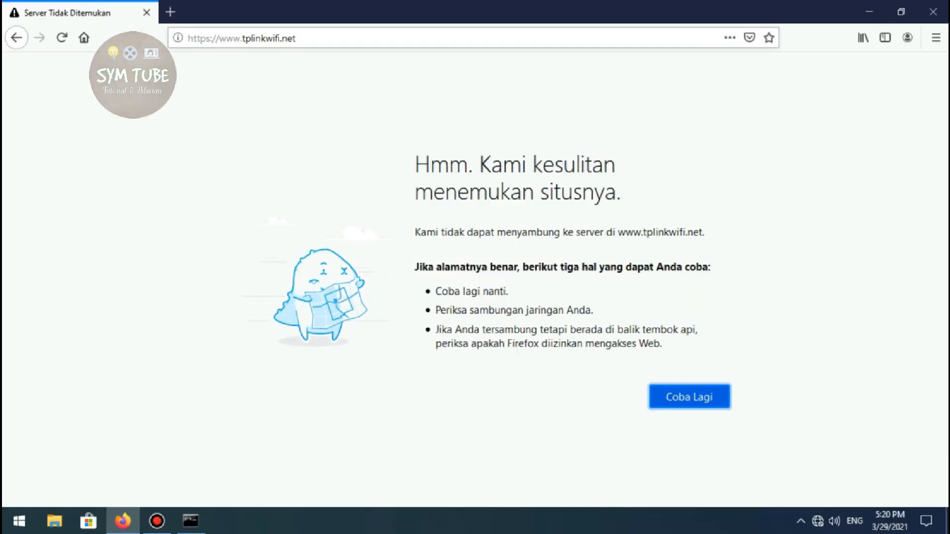
Recheck the default gateway in the Command Prompt and open 192.168.0.1 in Firefox
left_click(346, 38)
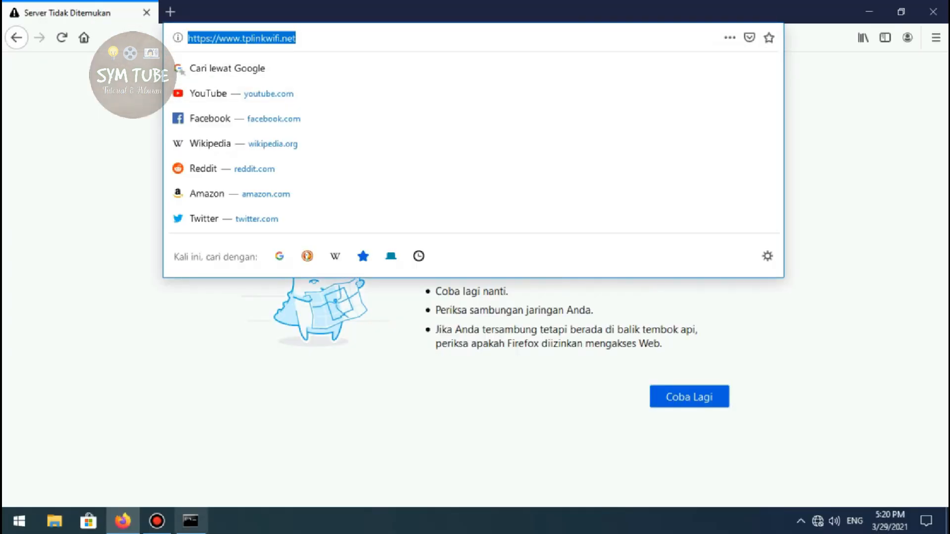
left_click(191, 521)
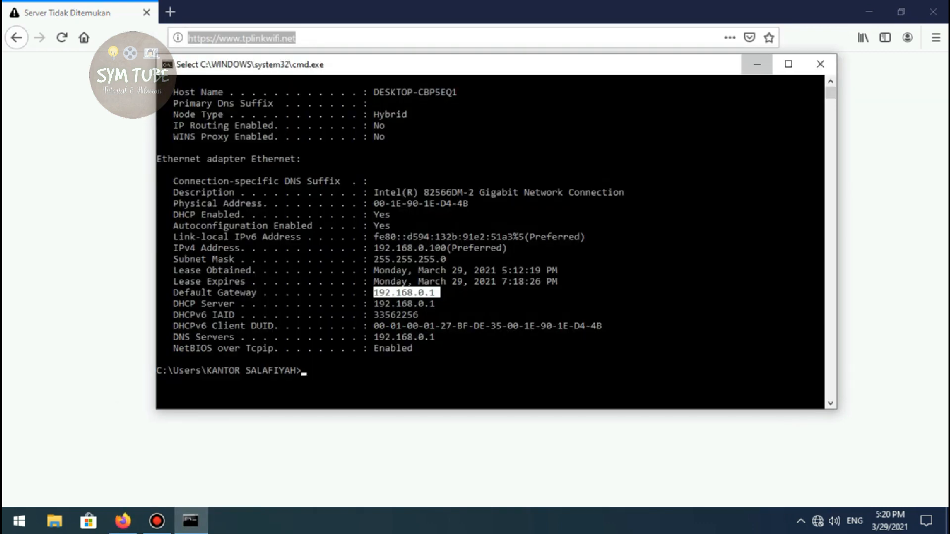
left_click(757, 64)
left_click(190, 521)
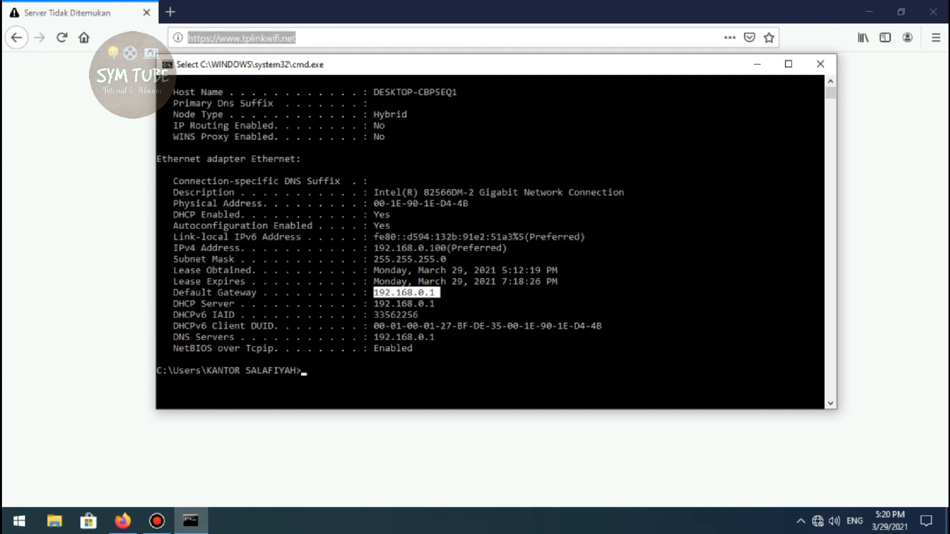
left_click(241, 38)
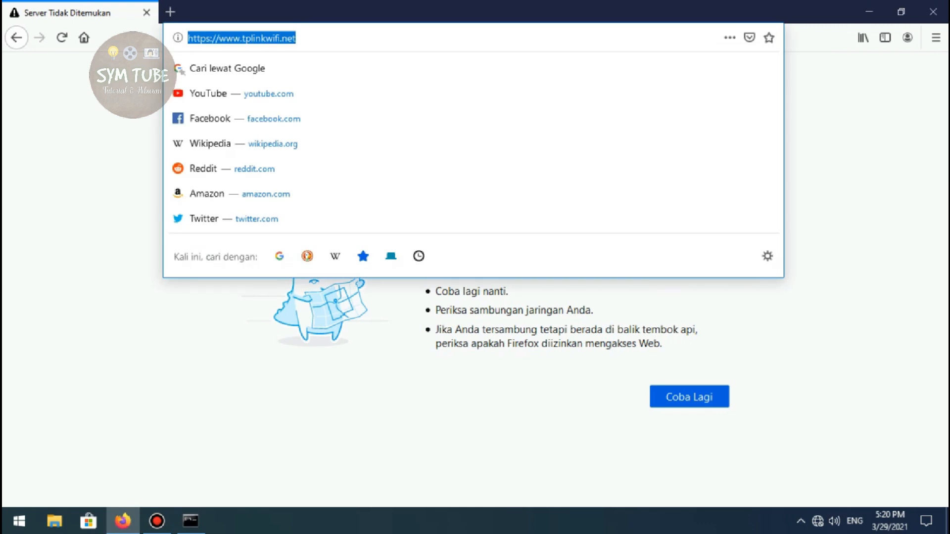
type("192")
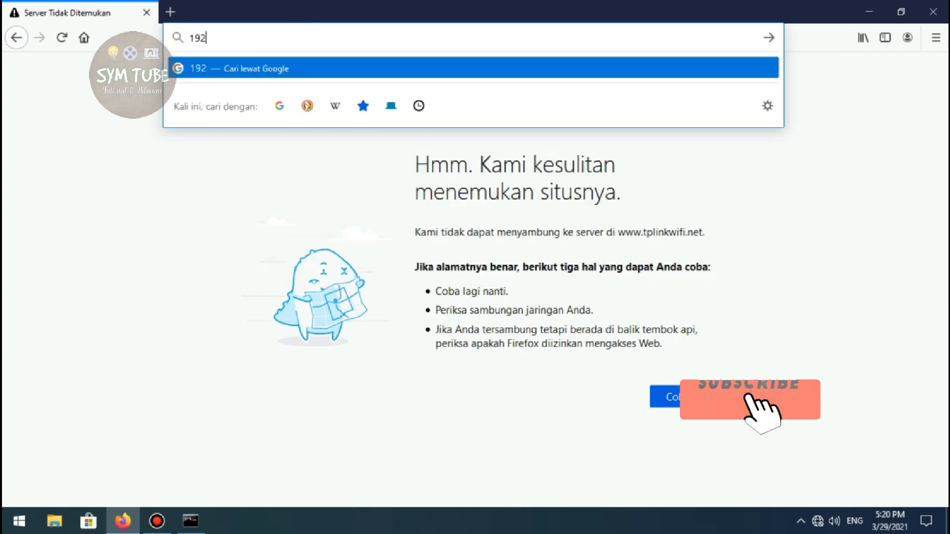
type(".16")
key("BackSpace")
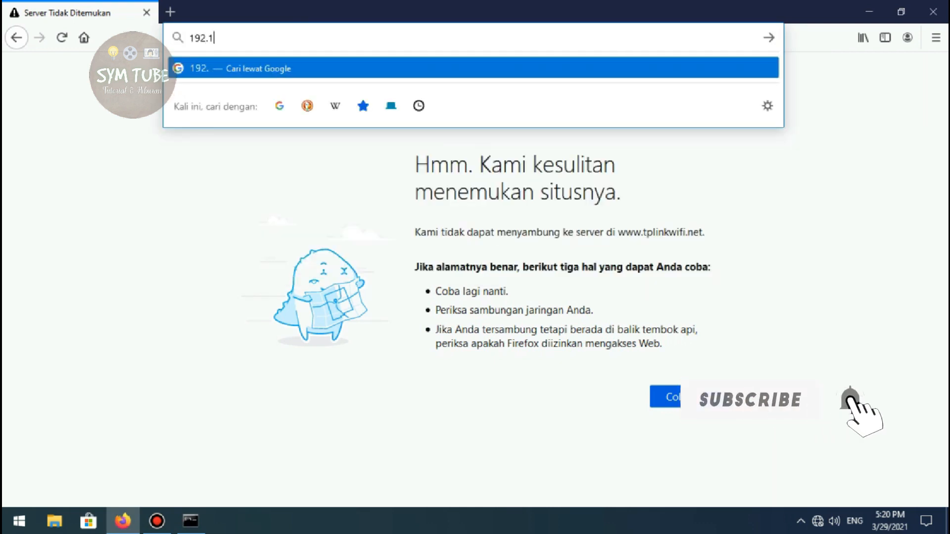
type("68.0.1")
key("Return")
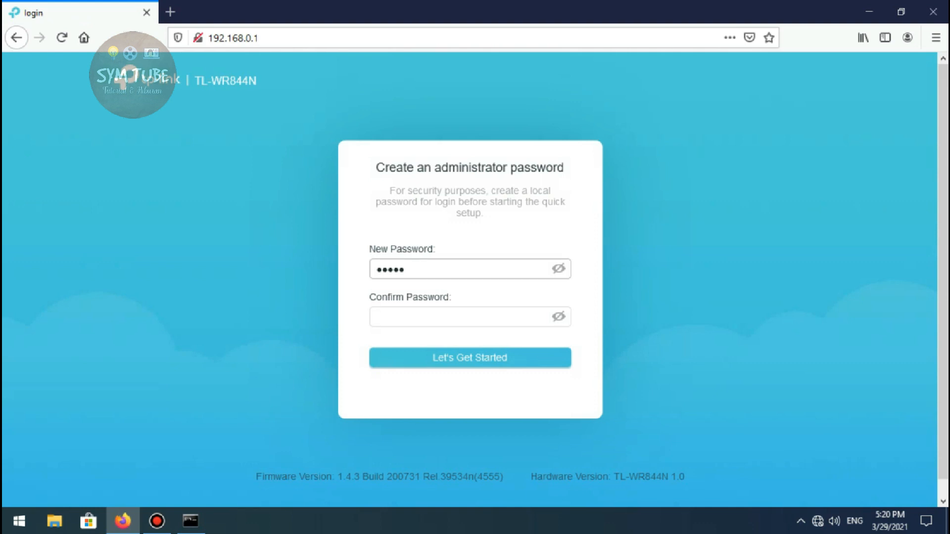
Replace the prefilled entry in the New Password field with a new administrator password meeting the listed requirements
double_click(398, 269)
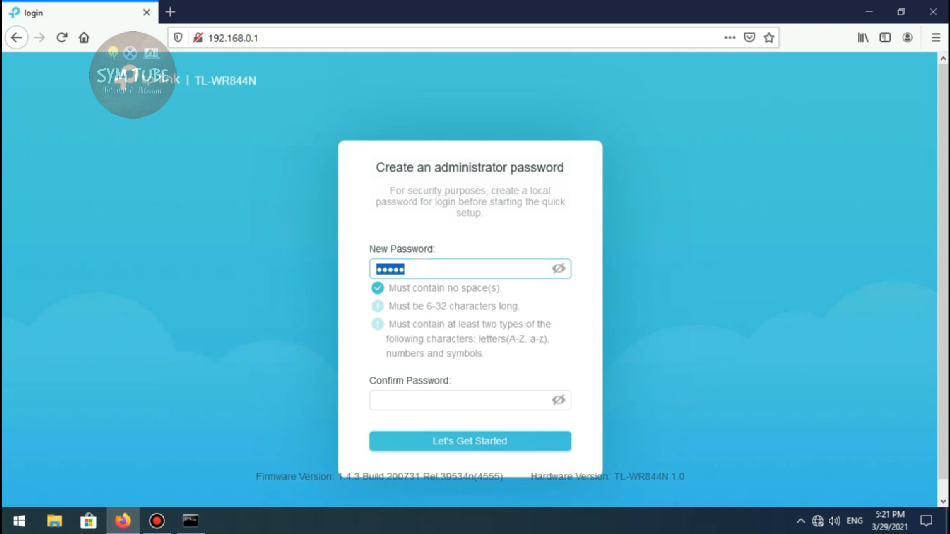
type("•••••")
key("BackSpace")
key("BackSpace")
key("BackSpace")
key("BackSpace")
key("BackSpace")
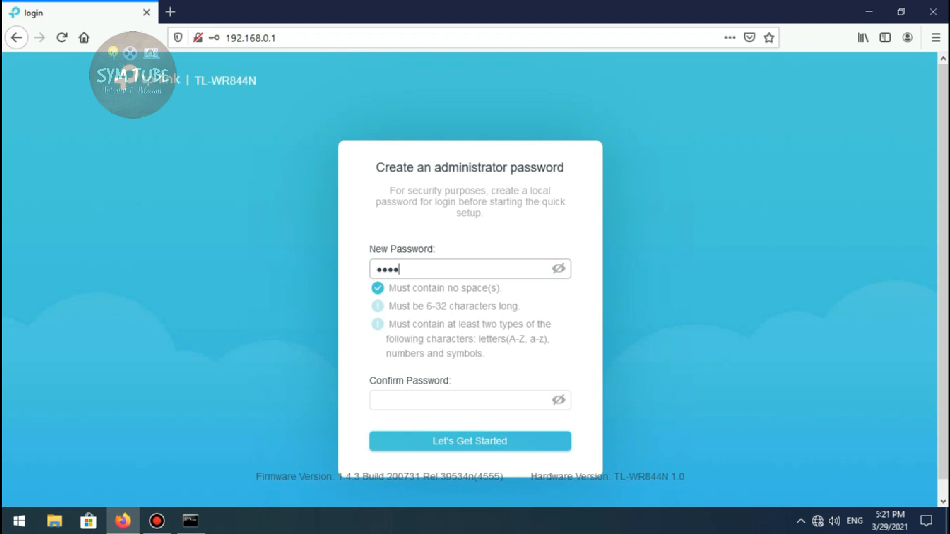
type("•••••••••••")
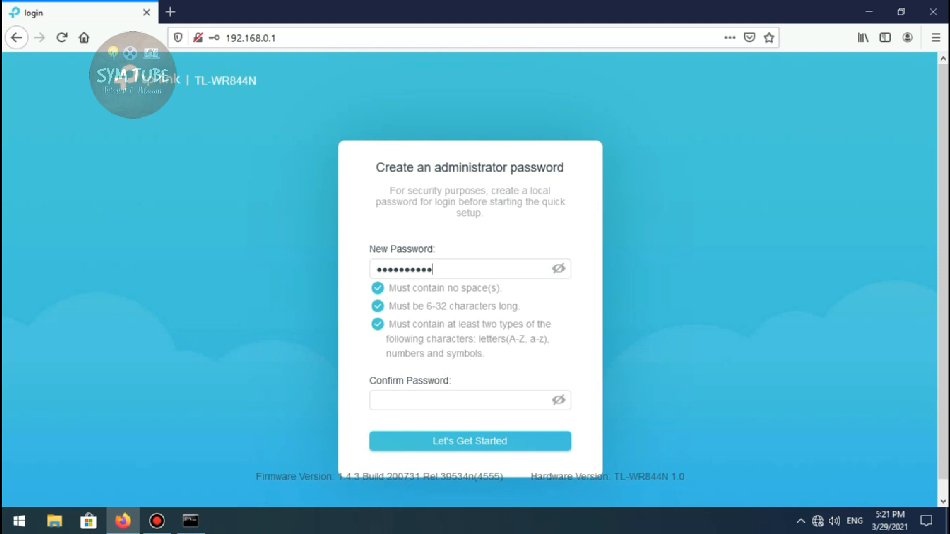
Enter the administrator password again in the Confirm Password field and start the quick setup
left_click(469, 400)
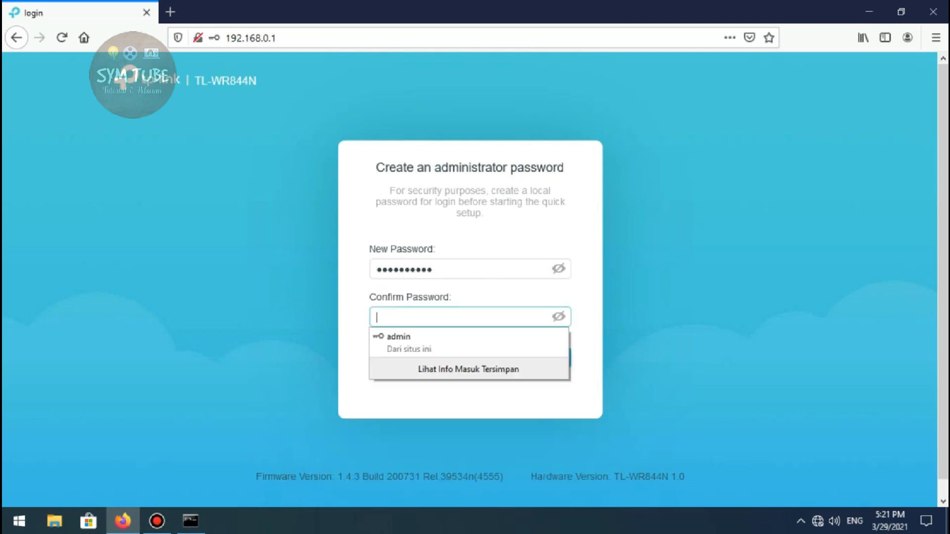
type("•••••••")
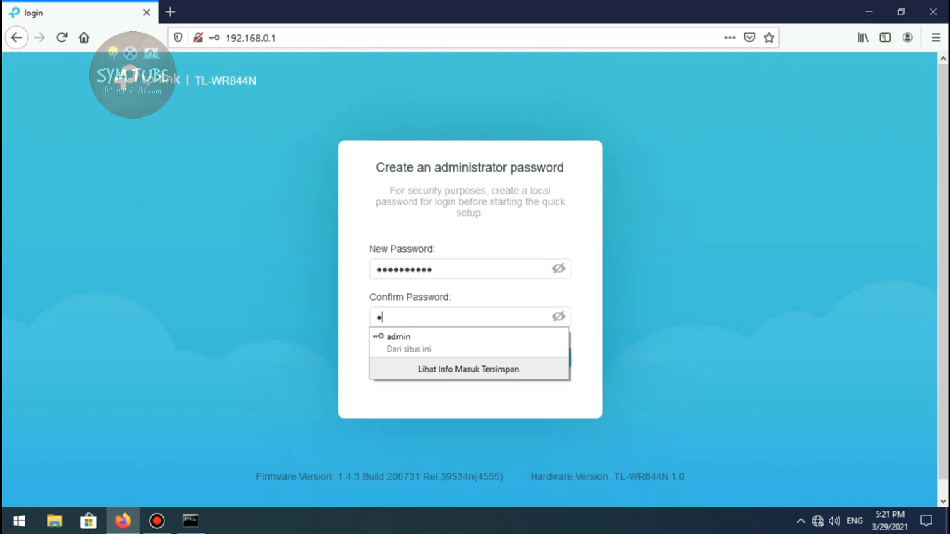
type("•••")
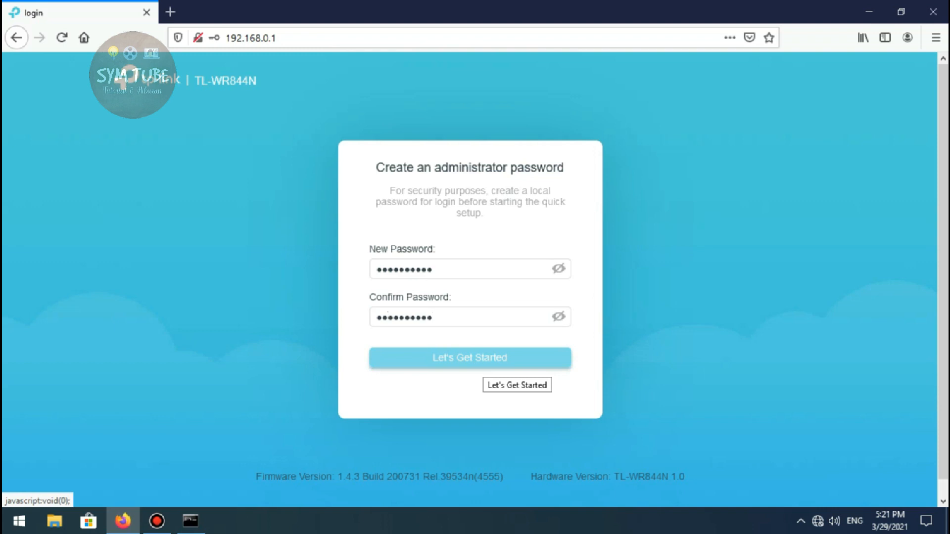
left_click(477, 367)
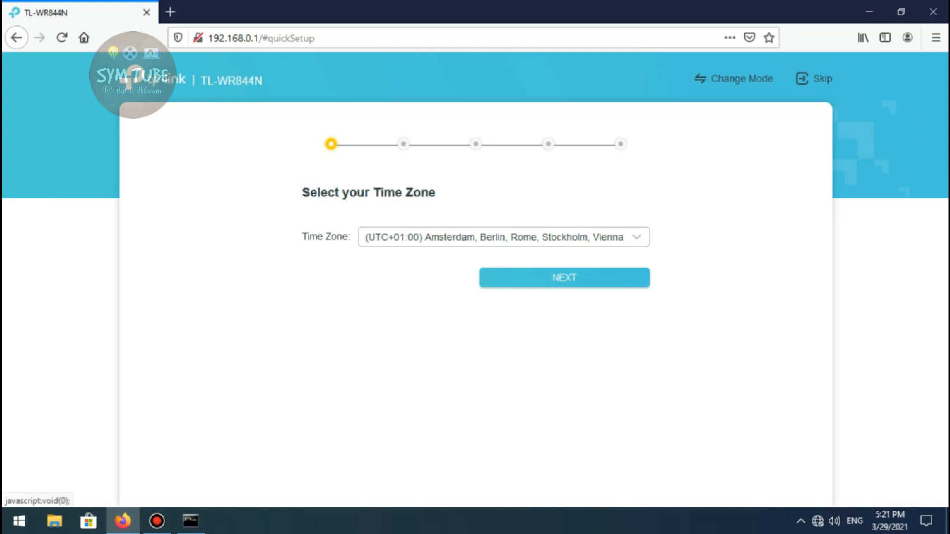
Set the router's time zone to (UTC+07:00) Bangkok, Hanoi, Jakarta and continue the quick setup
left_click(637, 238)
scroll(631, 265, "down", 1)
scroll(495, 302, "down", 6)
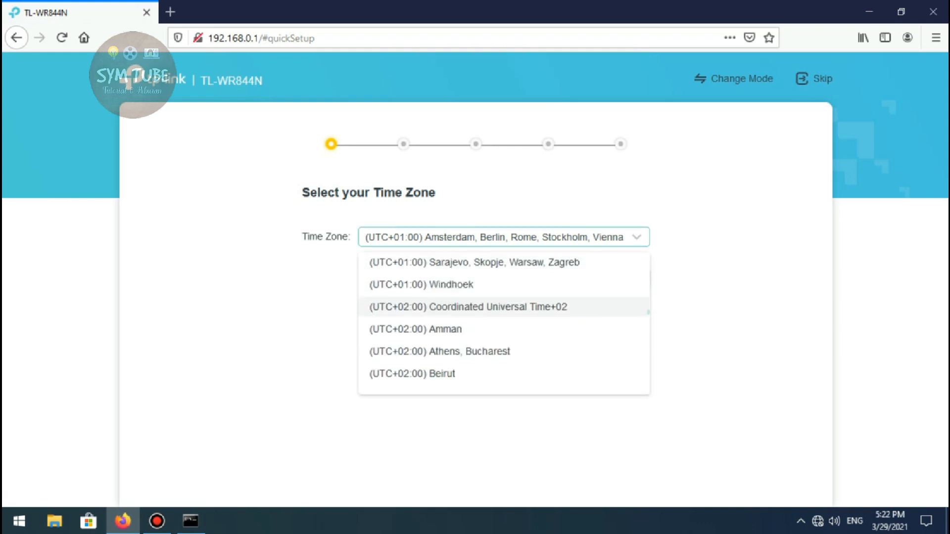
scroll(495, 296, "down", 5)
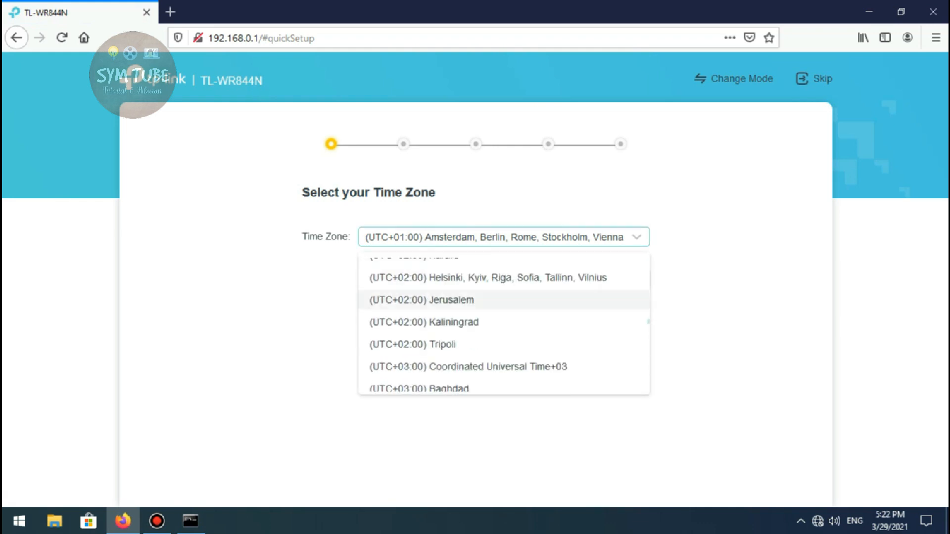
scroll(503, 296, "down", 6)
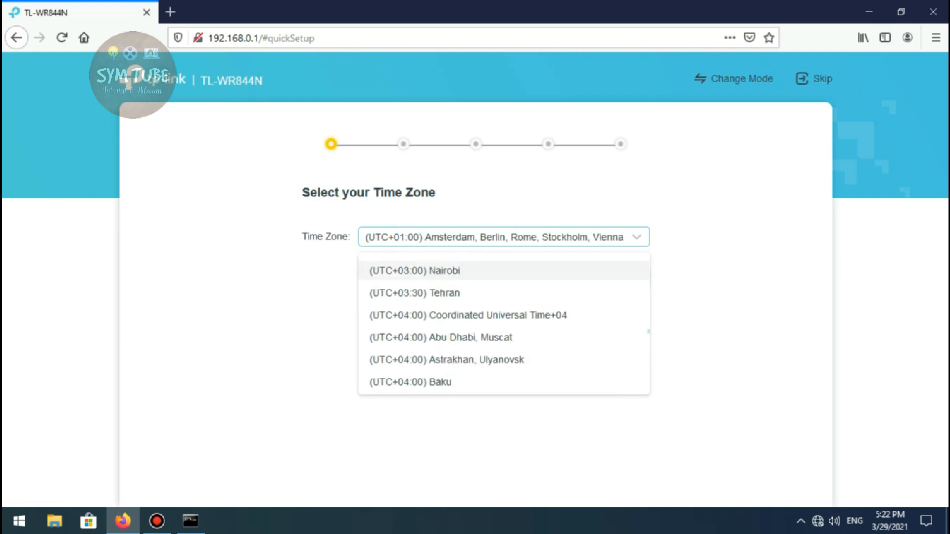
scroll(504, 302, "down", 6)
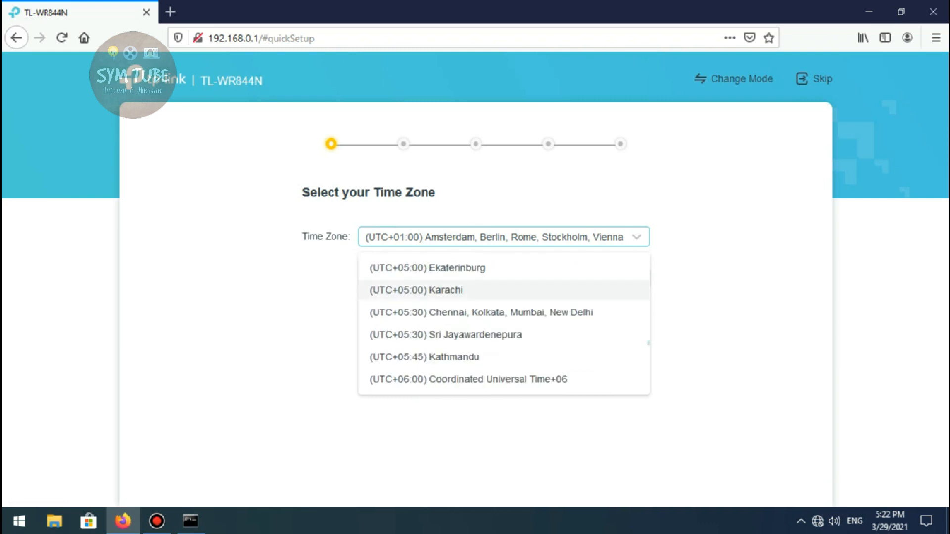
scroll(504, 302, "down", 3)
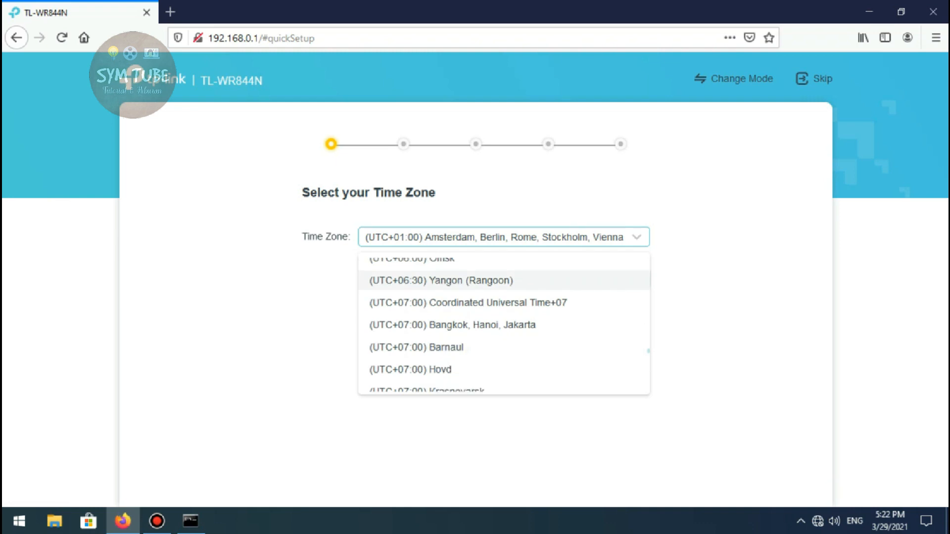
left_click(477, 283)
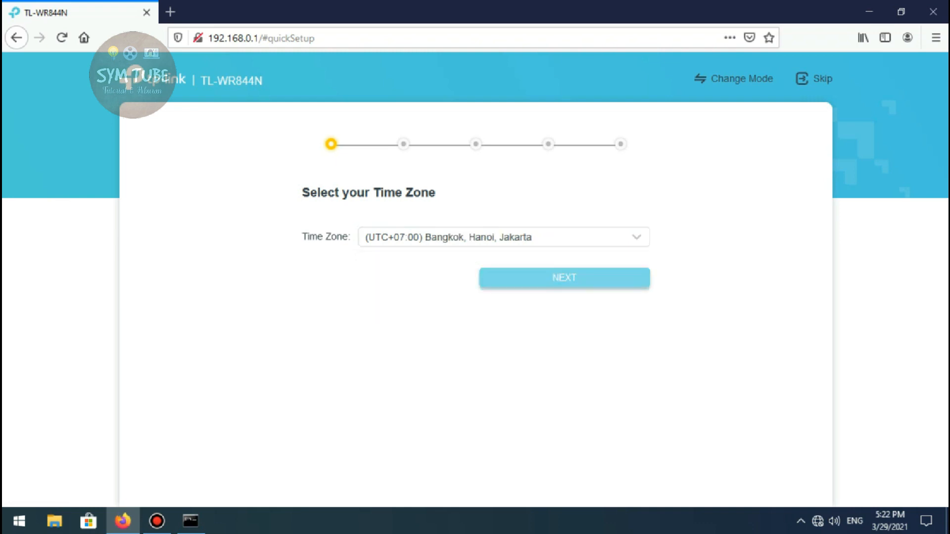
left_click(580, 277)
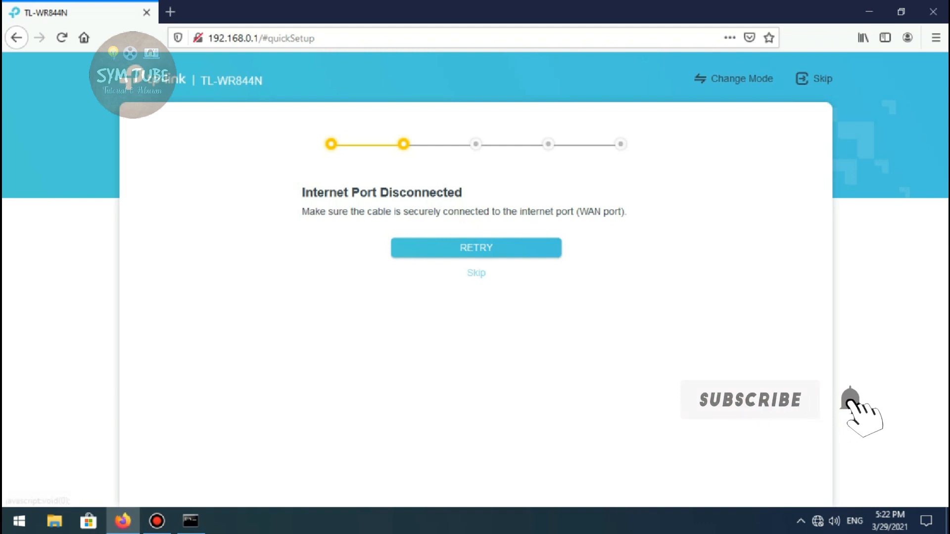
Skip the internet port check and quit the quick setup at the wireless settings stage
left_click(476, 273)
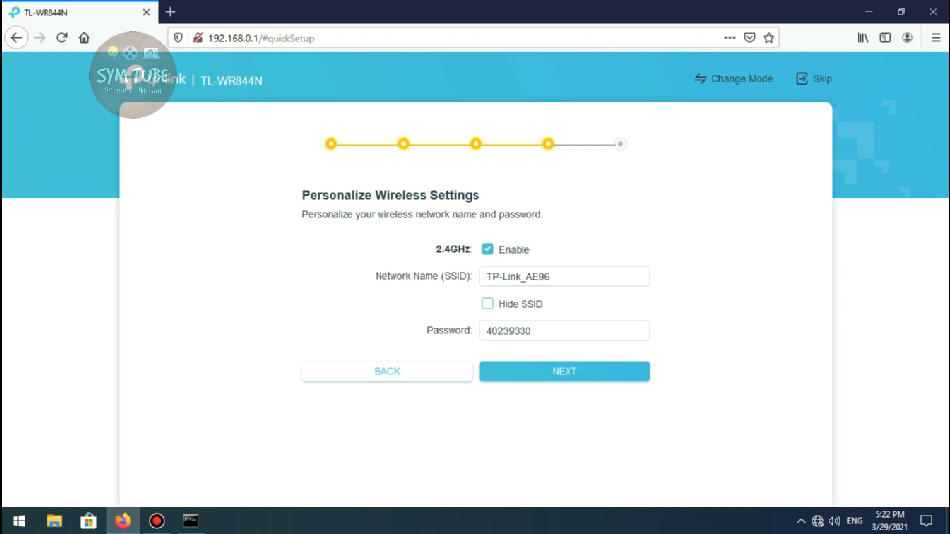
left_click(815, 79)
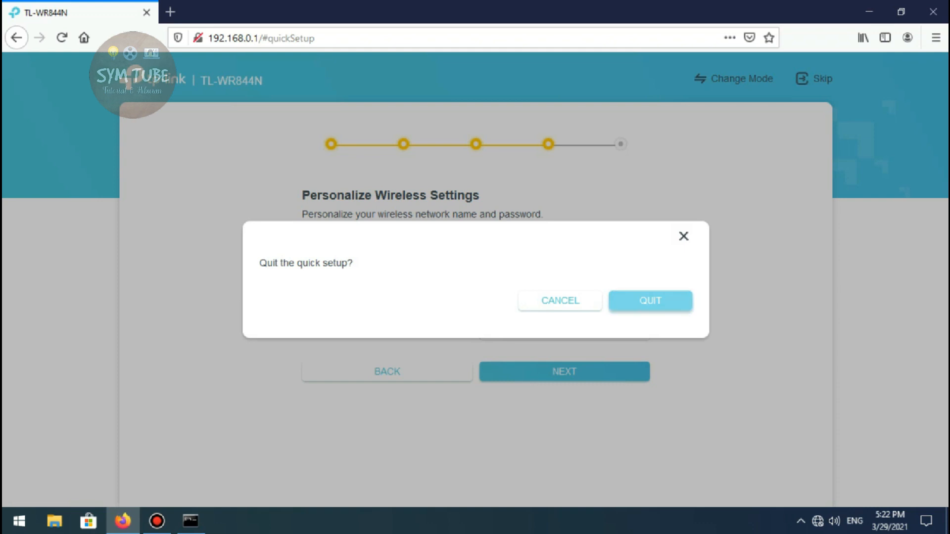
left_click(650, 300)
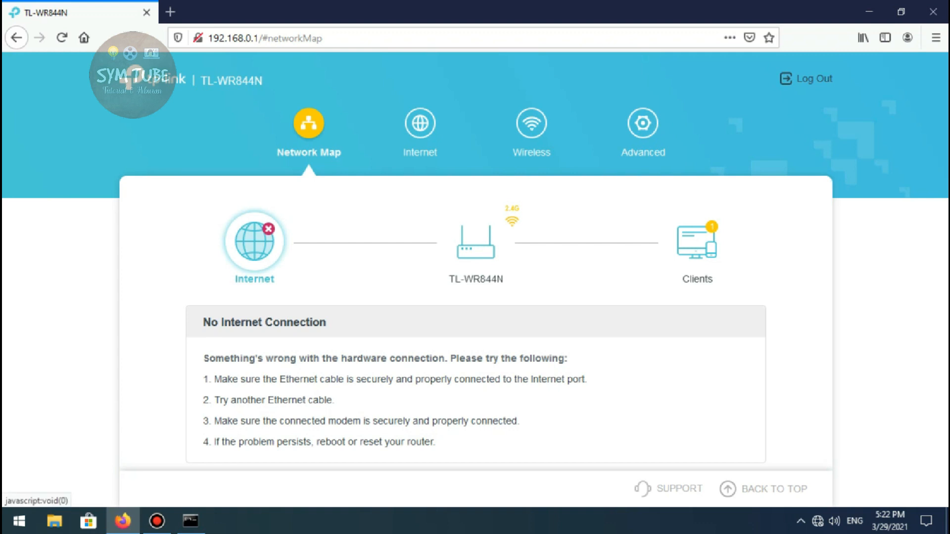
Look through the basic Internet, Wireless and Advanced pages and examine the available internet connection types
left_click(420, 130)
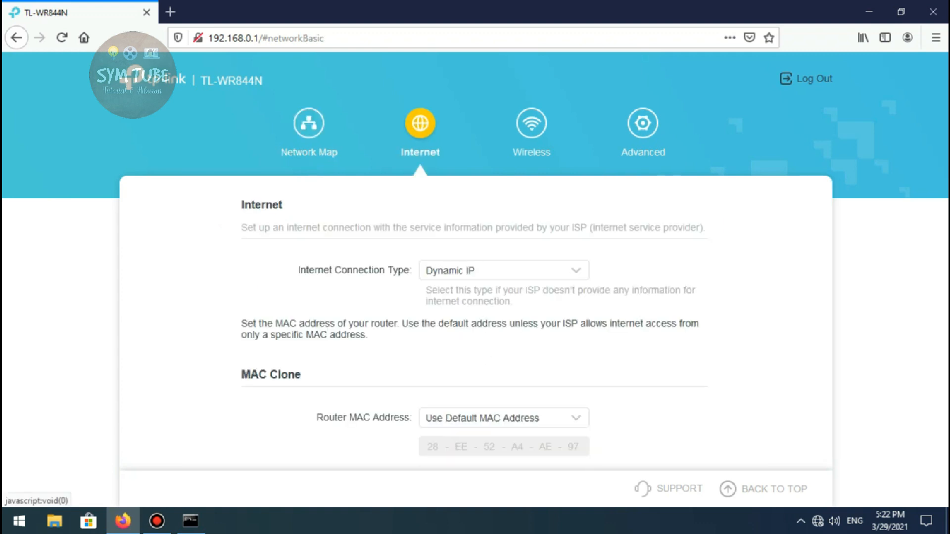
left_click(531, 130)
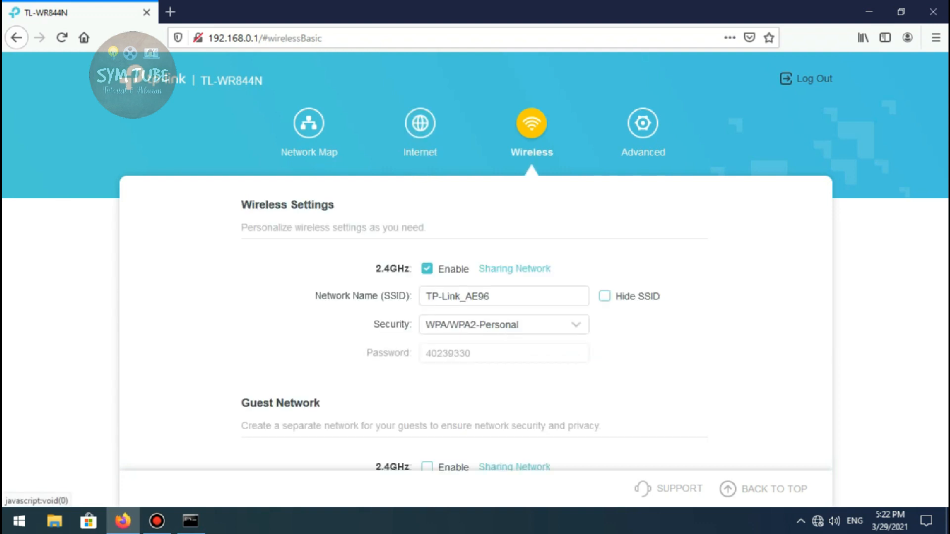
left_click(643, 130)
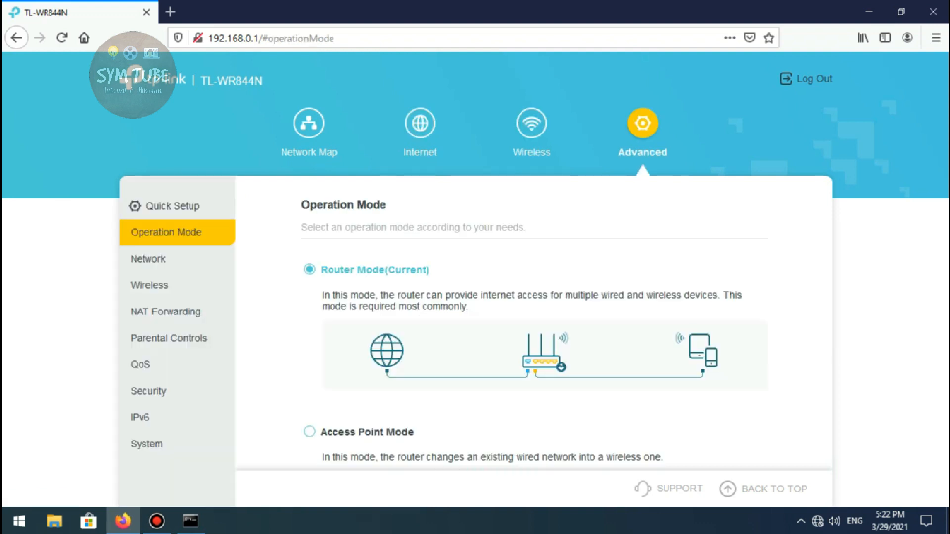
left_click(420, 124)
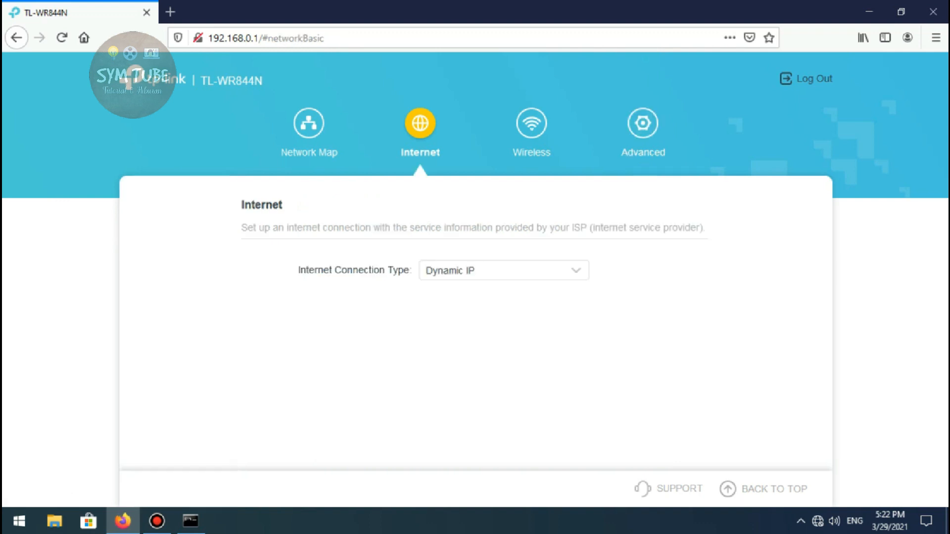
scroll(475, 323, "up", 1)
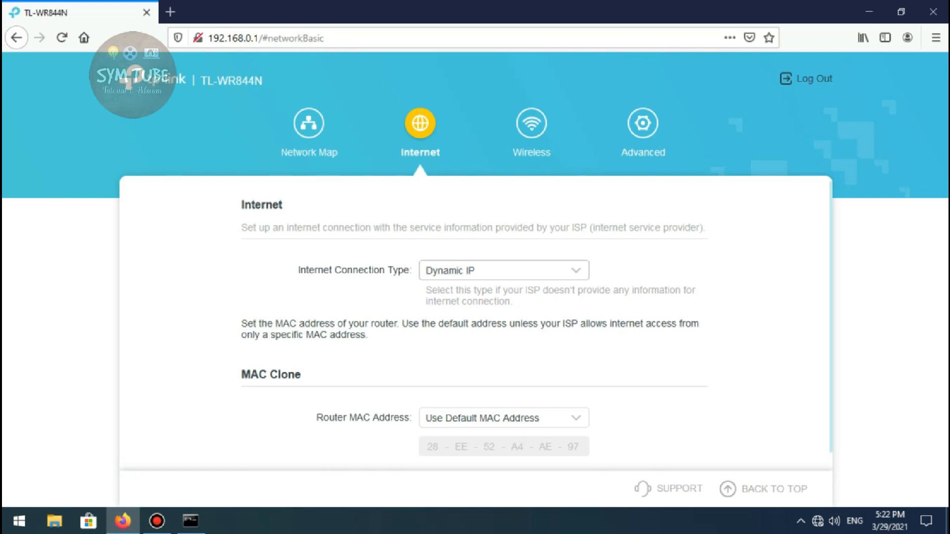
left_click(504, 270)
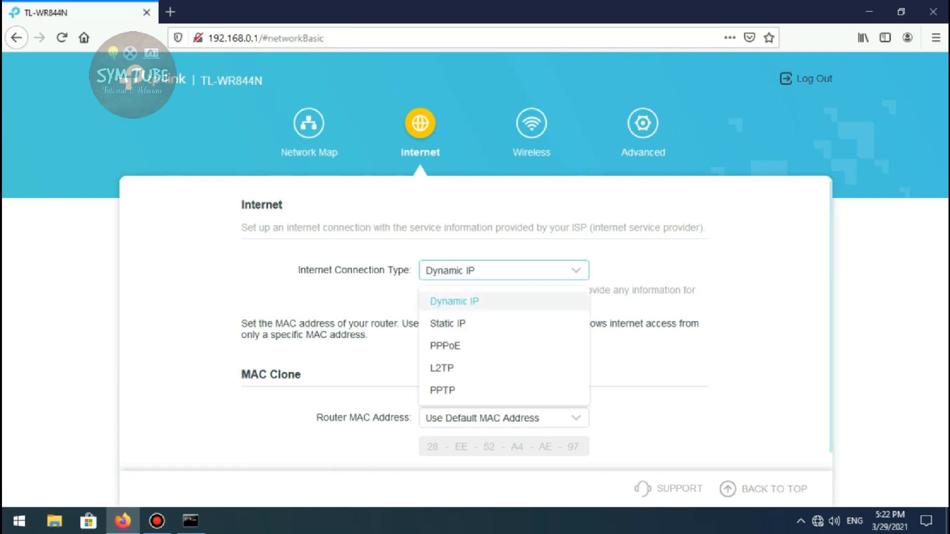
scroll(503, 321, "down", 2)
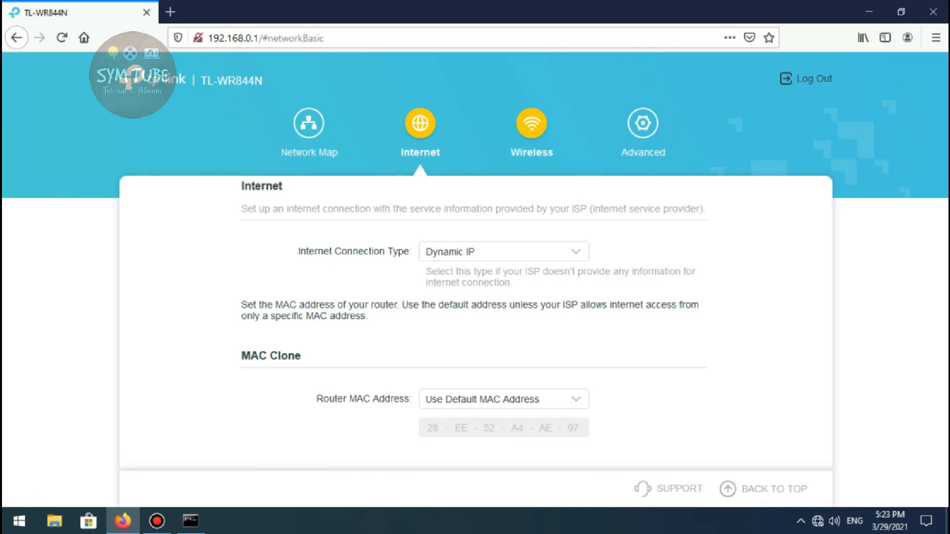
Rename the 2.4GHz wireless network to CONTOH SETTING in the basic wireless settings
left_click(532, 123)
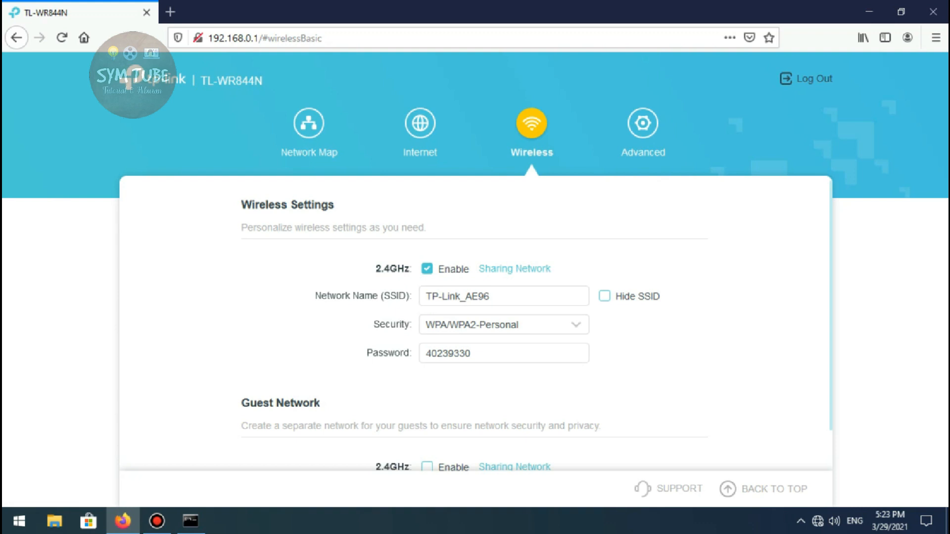
left_click_drag(492, 296, 424, 296)
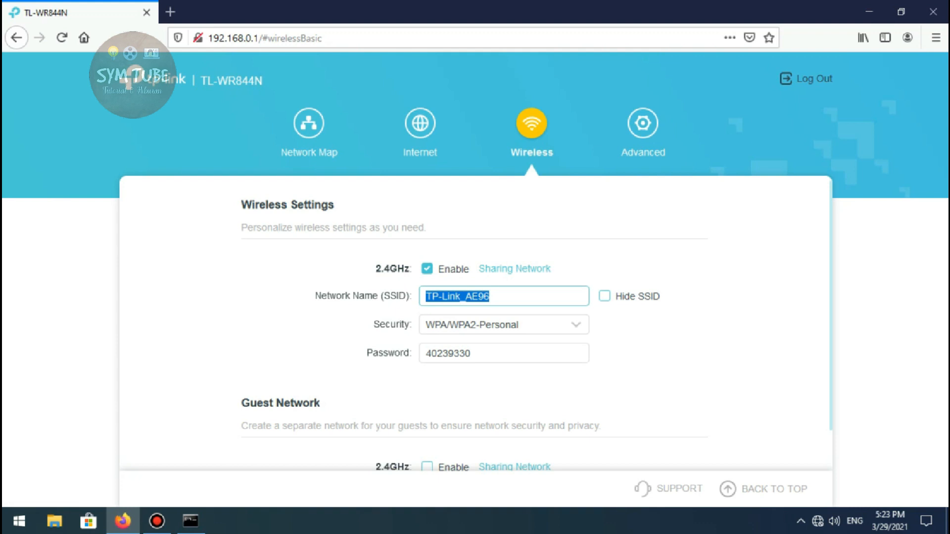
type("C")
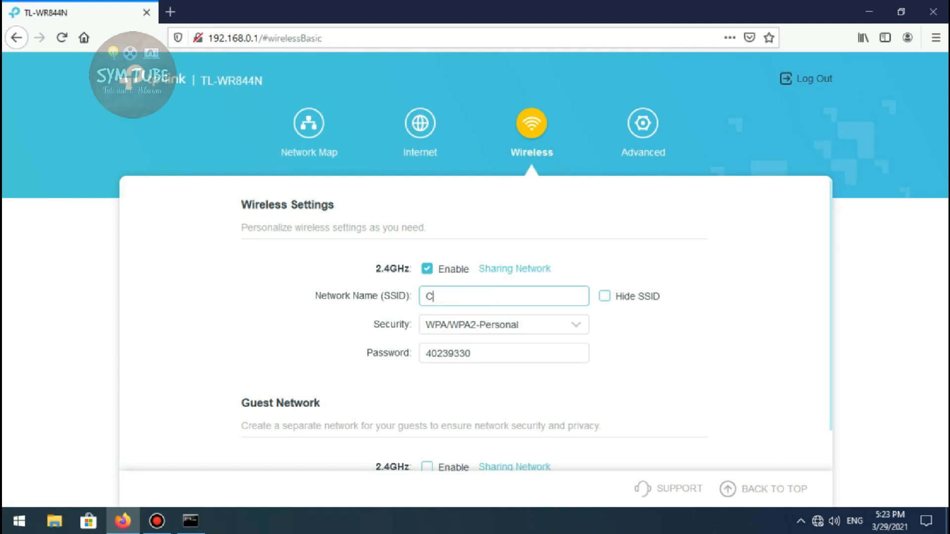
type("ONTOH SETTING")
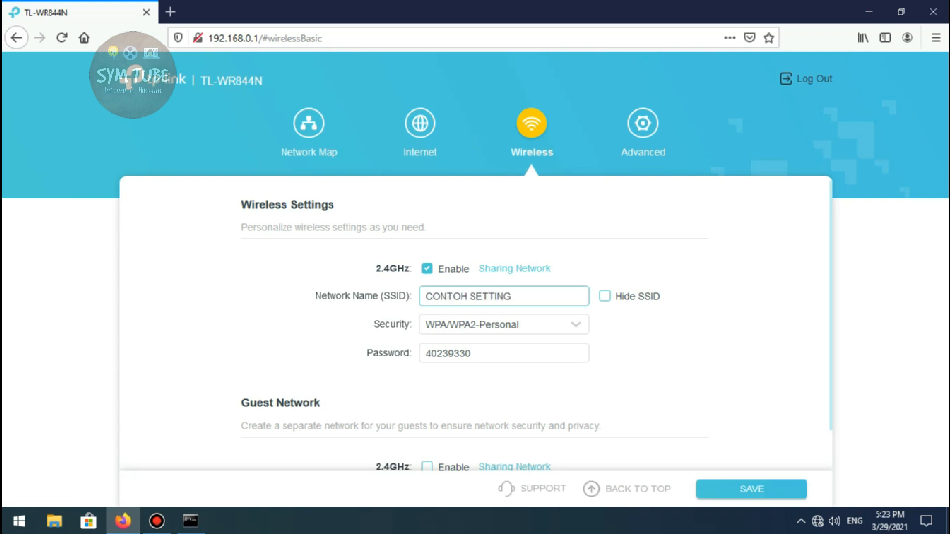
Set the security of the main 2.4GHz wireless network to None
left_click(504, 325)
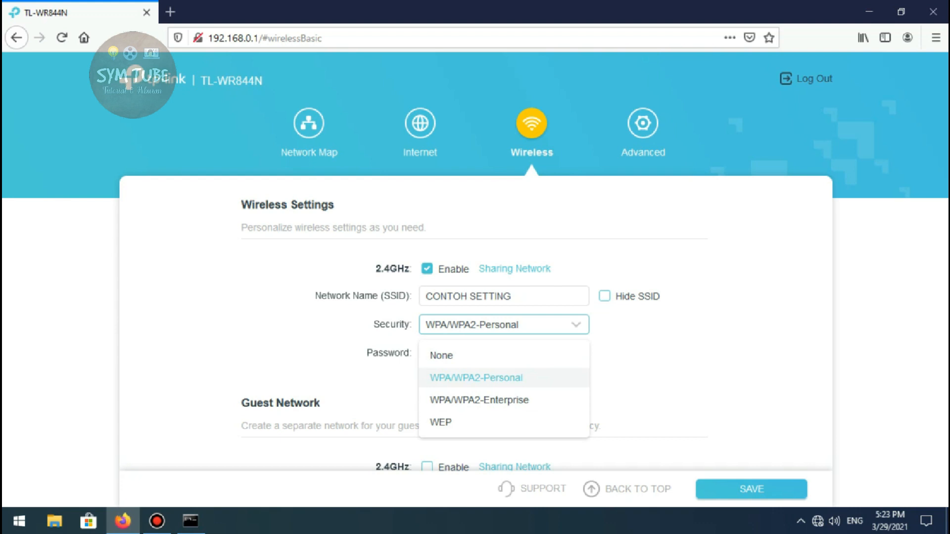
left_click(504, 378)
left_click_drag(495, 353, 424, 354)
left_click(495, 354)
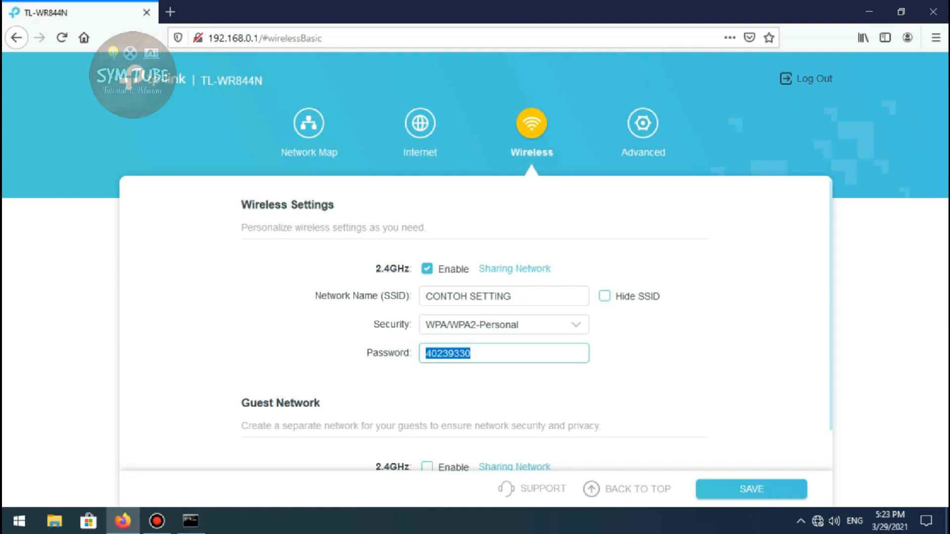
left_click(503, 325)
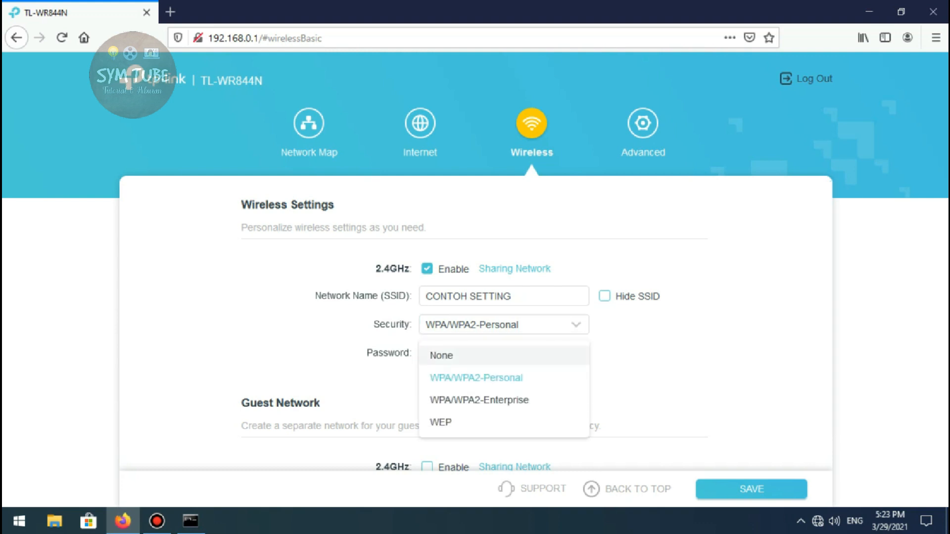
left_click(504, 356)
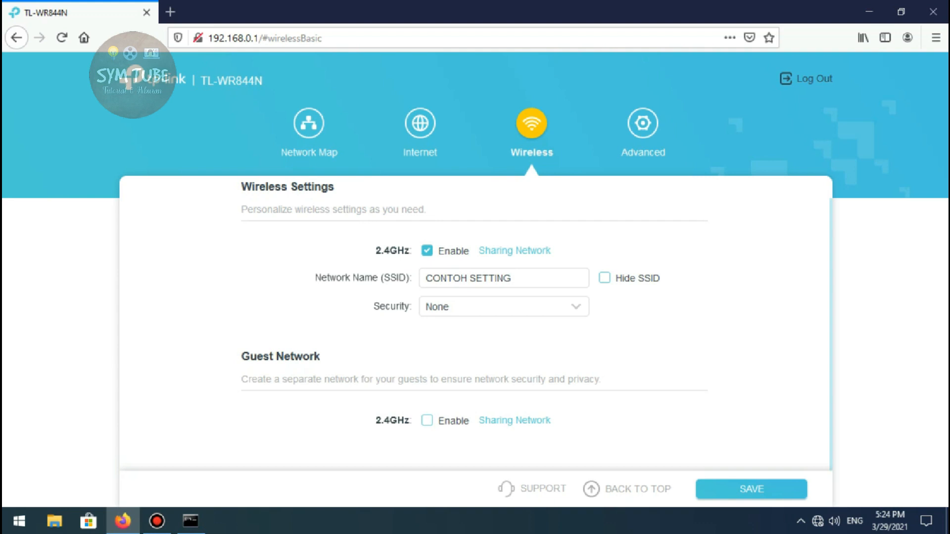
left_click(427, 421)
scroll(476, 323, "down", 2)
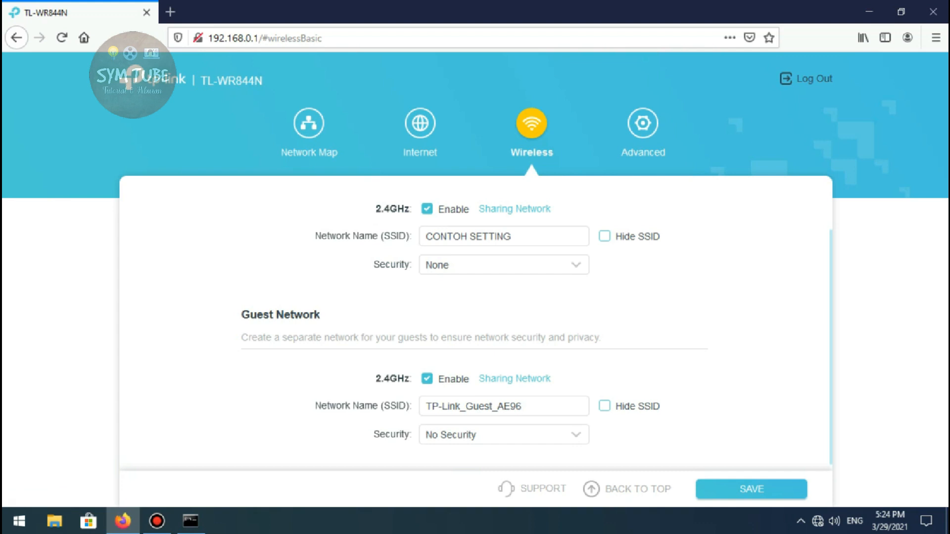
left_click(427, 378)
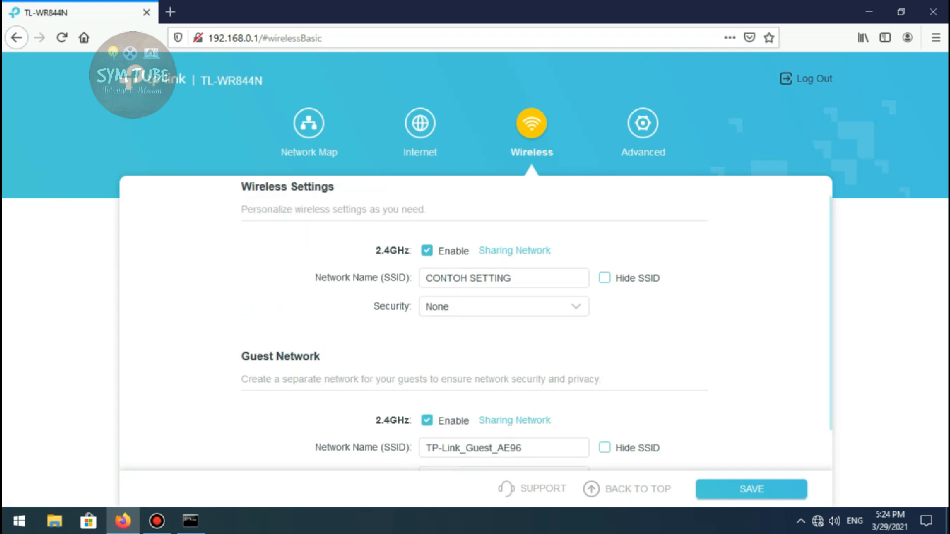
Save the changed wireless settings
scroll(476, 322, "up", 1)
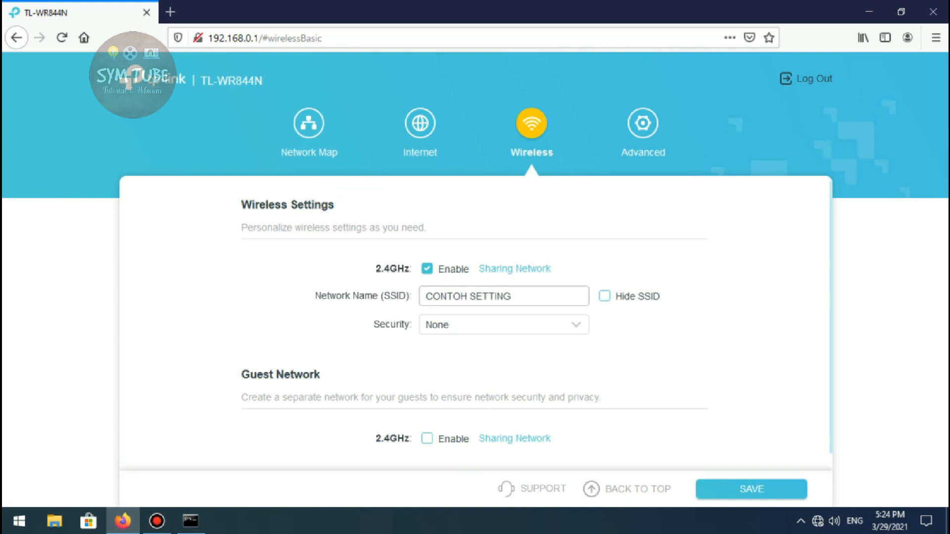
scroll(475, 323, "down", 1)
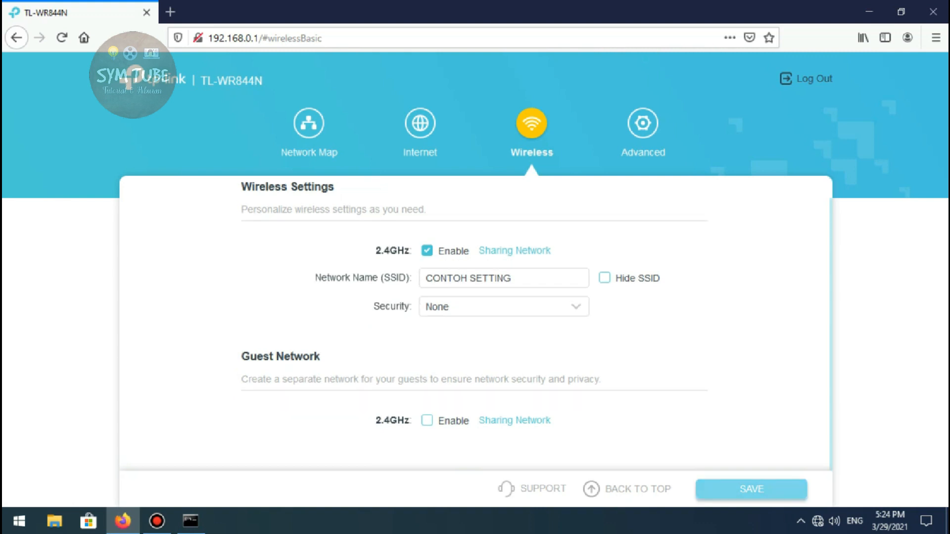
left_click(751, 489)
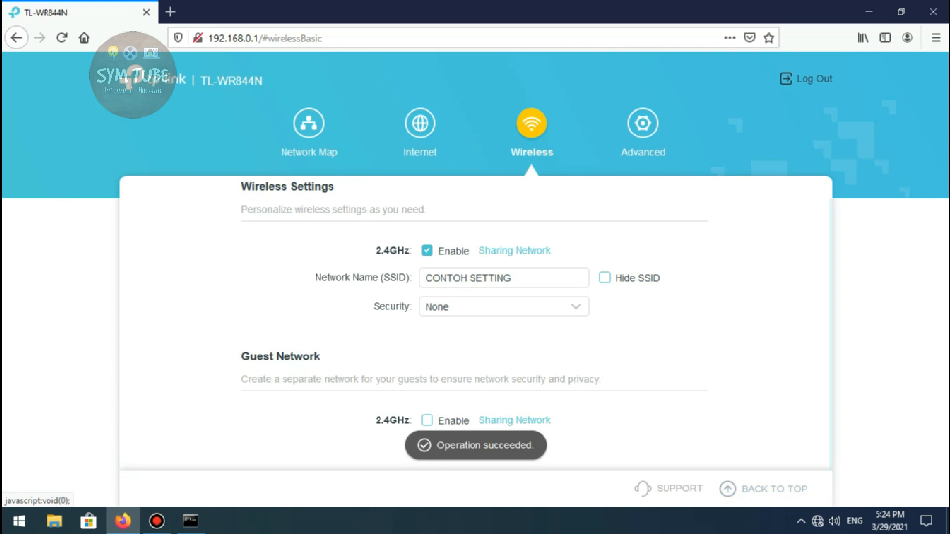
scroll(475, 322, "up", 1)
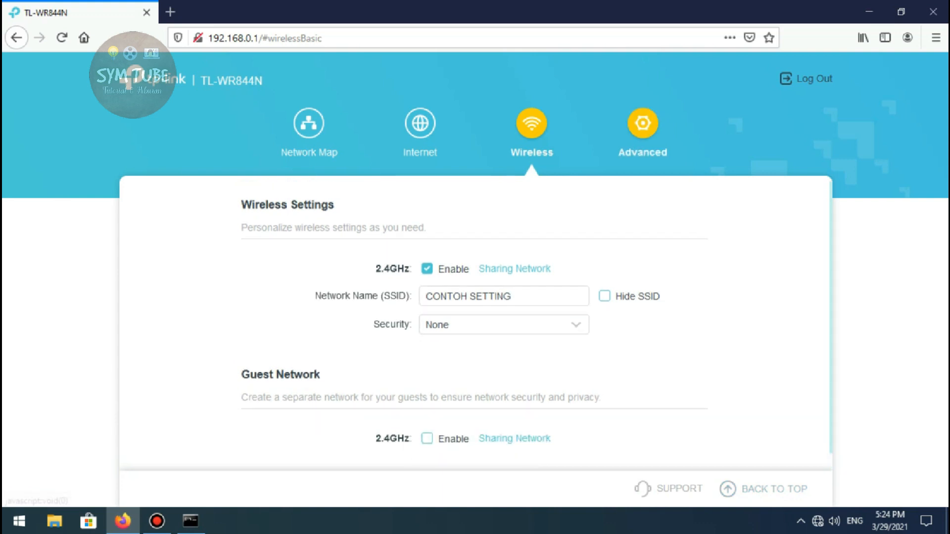
Examine the operation modes offered in the router's advanced settings
left_click(643, 124)
scroll(533, 322, "down", 4)
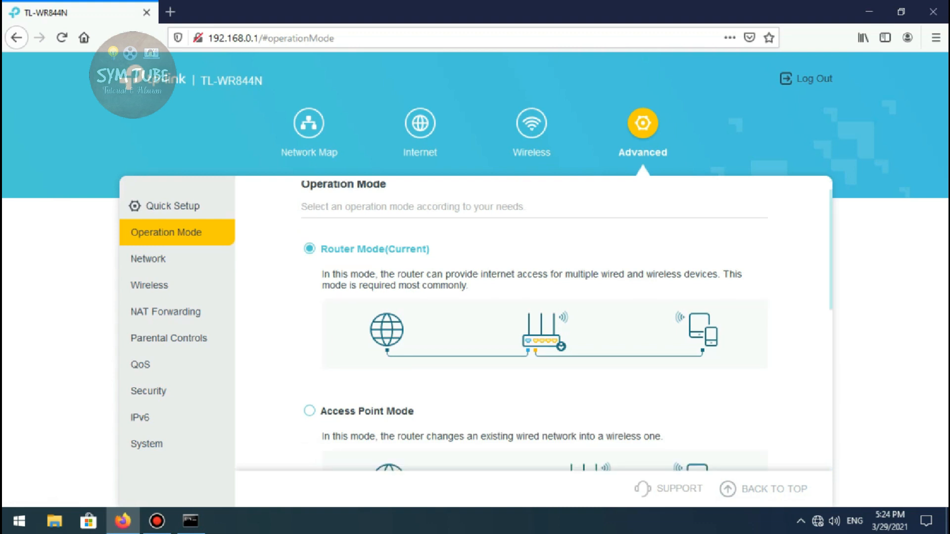
scroll(533, 321, "up", 4)
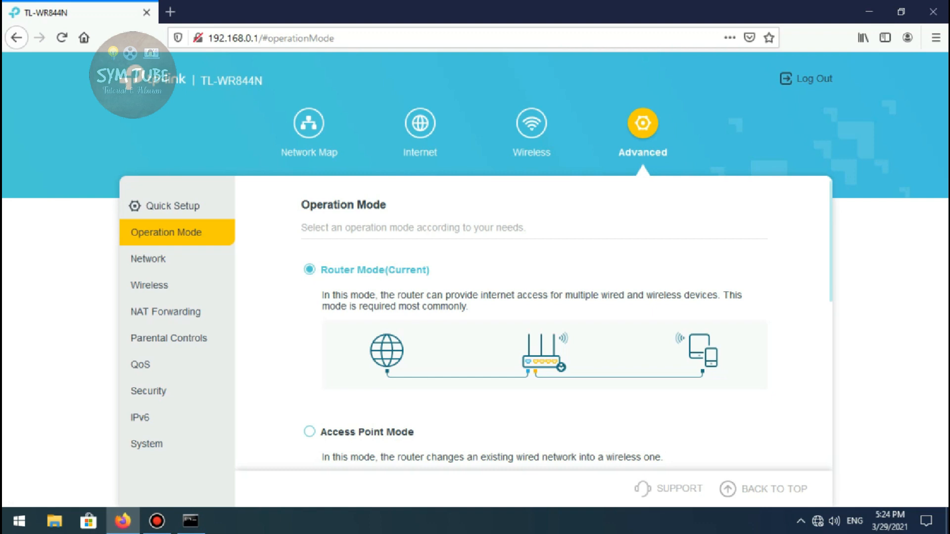
scroll(534, 322, "down", 1)
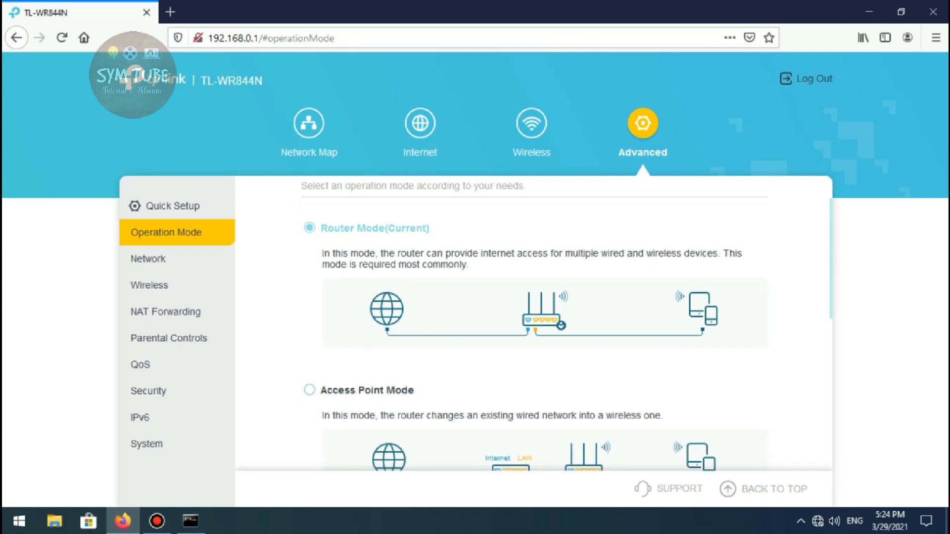
scroll(567, 326, "up", 1)
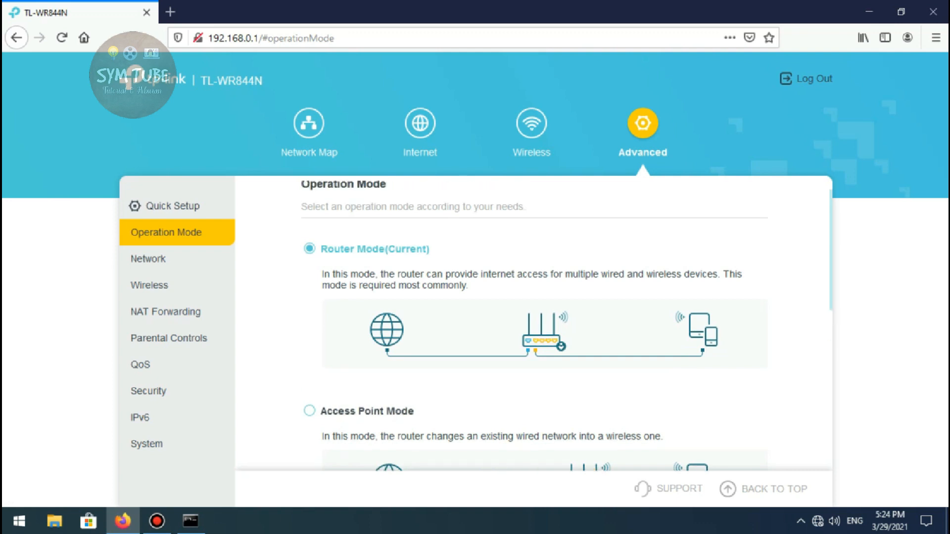
Examine the network status details and the internet connection settings in the advanced network section
left_click(148, 259)
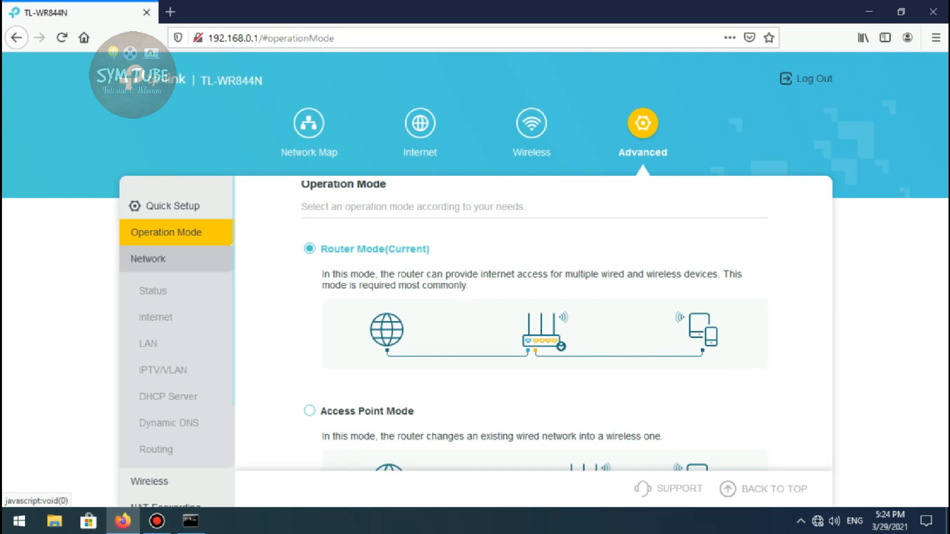
left_click(148, 259)
left_click(148, 258)
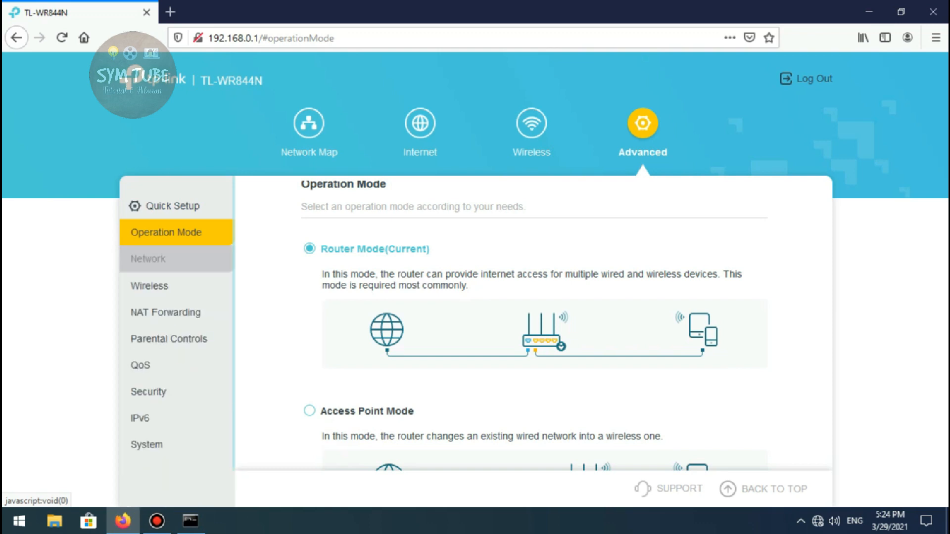
left_click(152, 291)
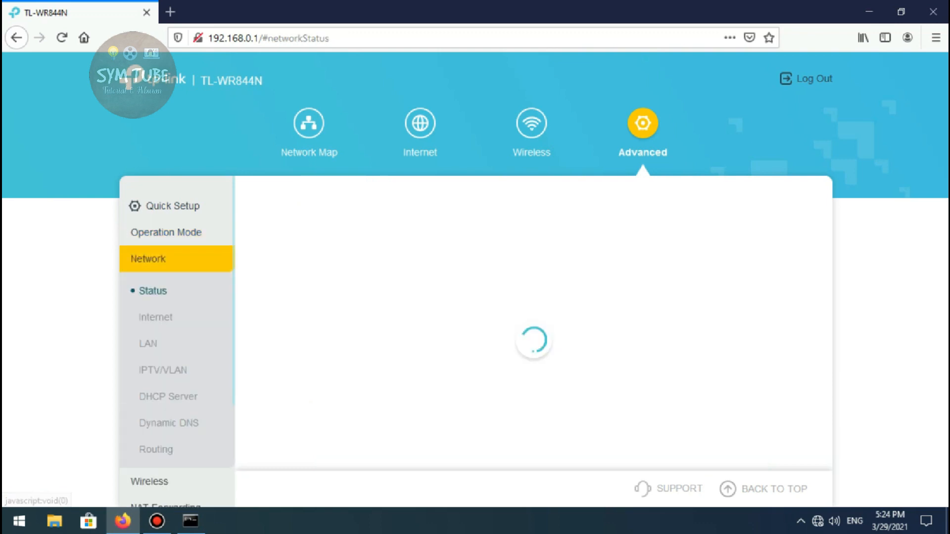
scroll(533, 324, "down", 1)
scroll(534, 322, "down", 5)
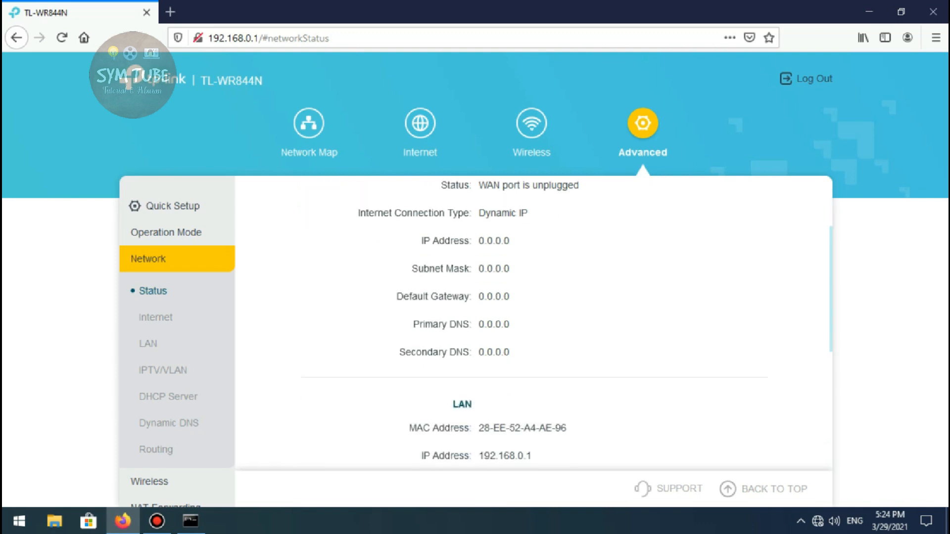
left_click(155, 317)
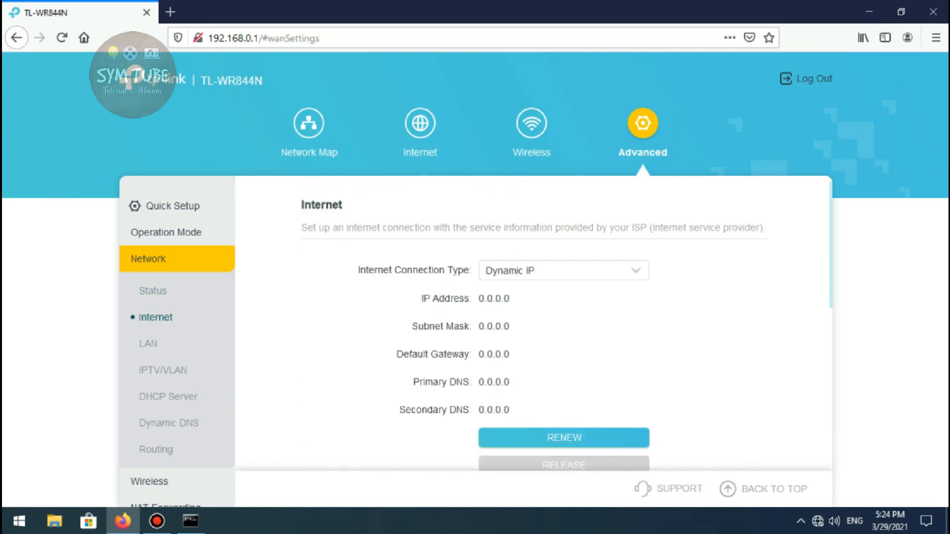
scroll(533, 325, "down", 1)
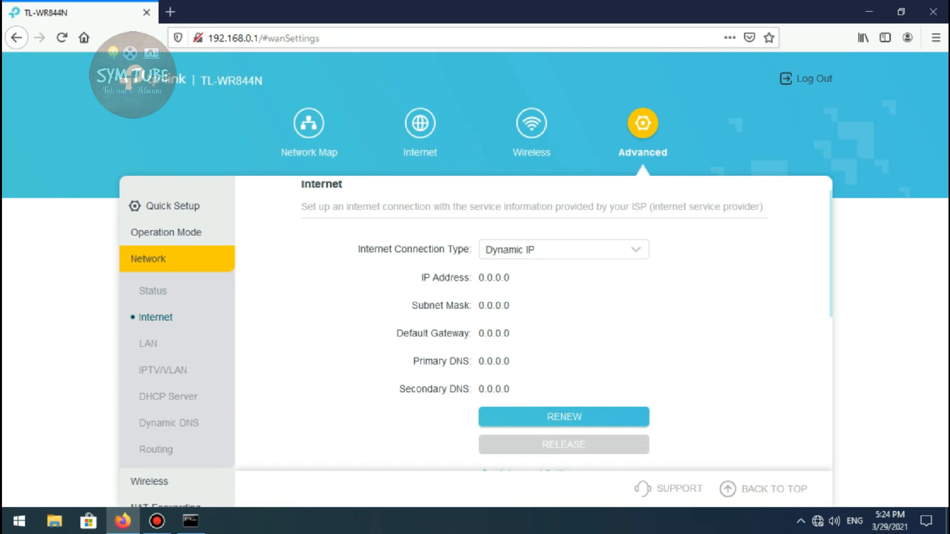
Compare the router's LAN IP address with the default gateway shown in the Command Prompt and return to the browser
left_click(148, 344)
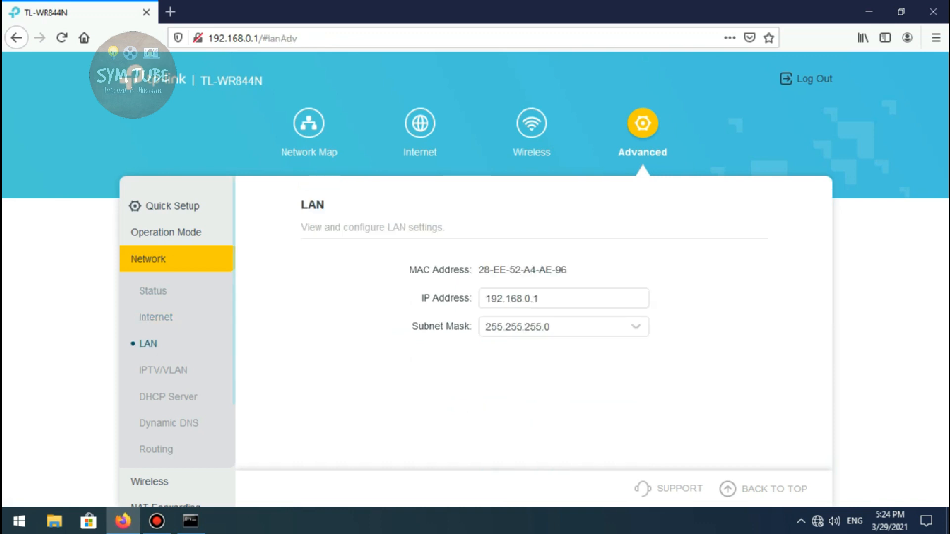
left_click(540, 298)
left_click_drag(540, 299, 486, 298)
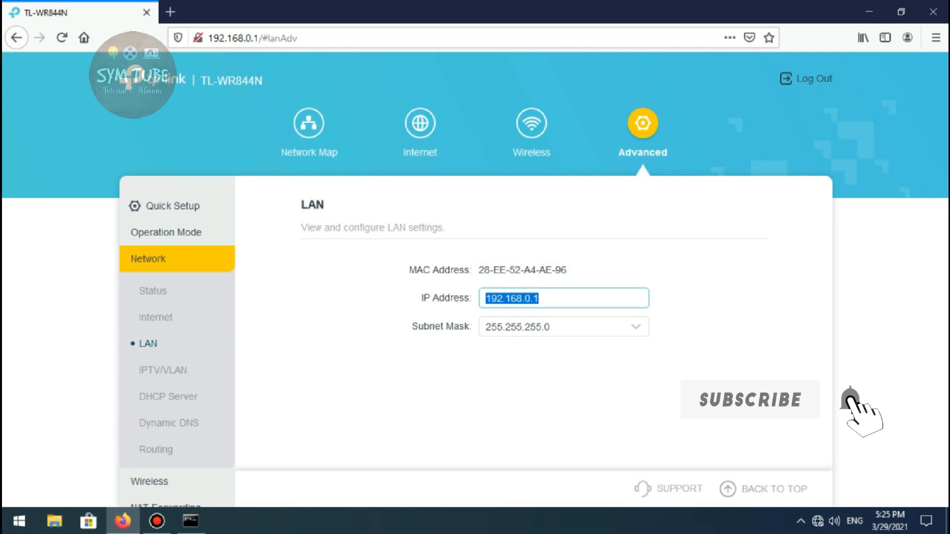
left_click(191, 521)
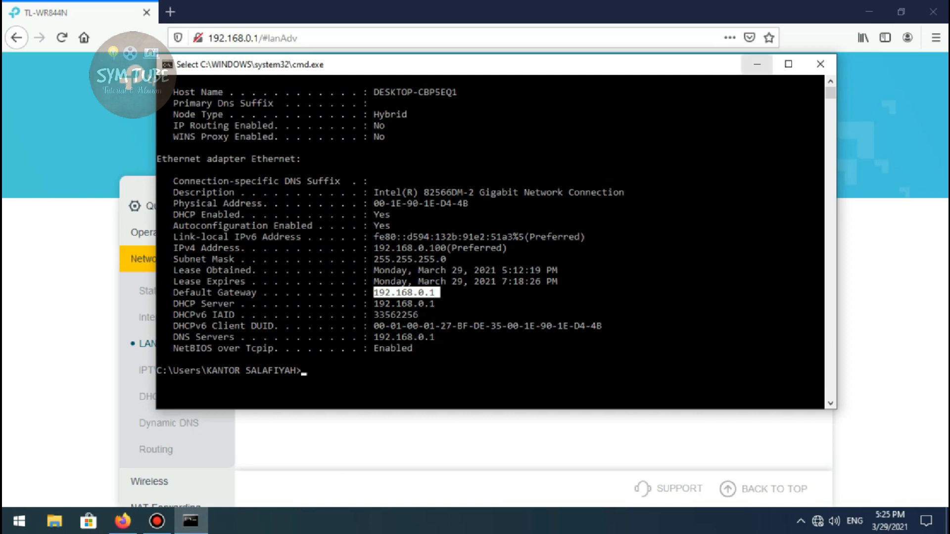
key("alt+Tab")
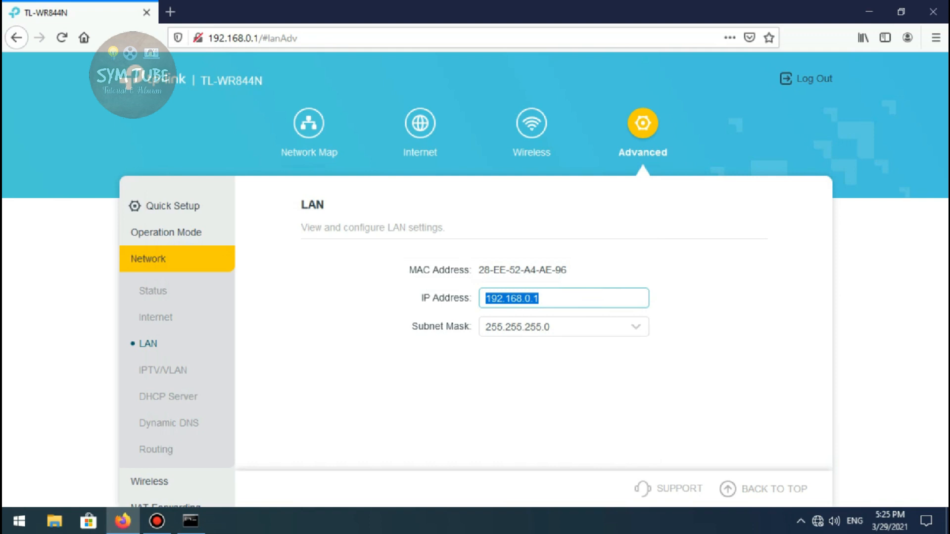
Change the router's LAN IP address to 190.190.100.1, save it and accept logging in again at the new address
left_click(540, 298)
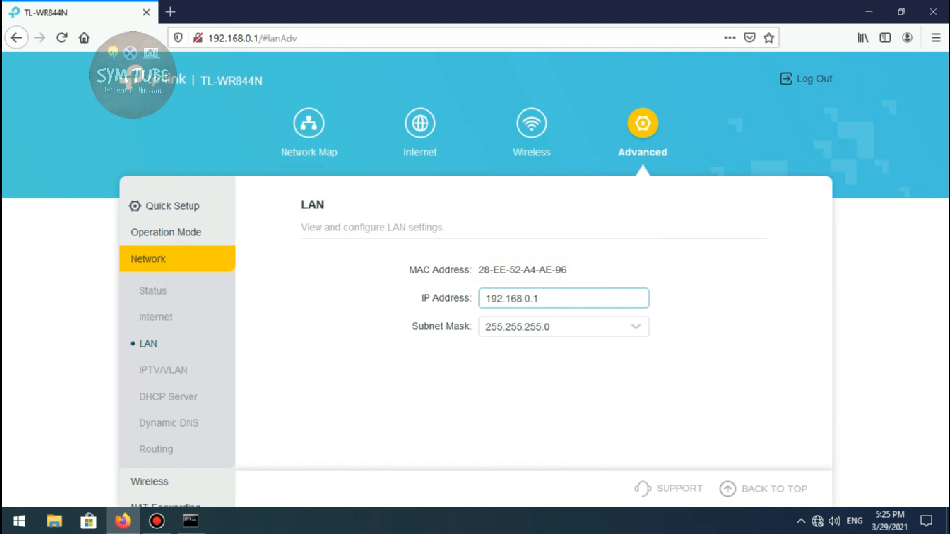
left_click(503, 298)
key("BackSpace")
type("0")
key("period")
type("190.")
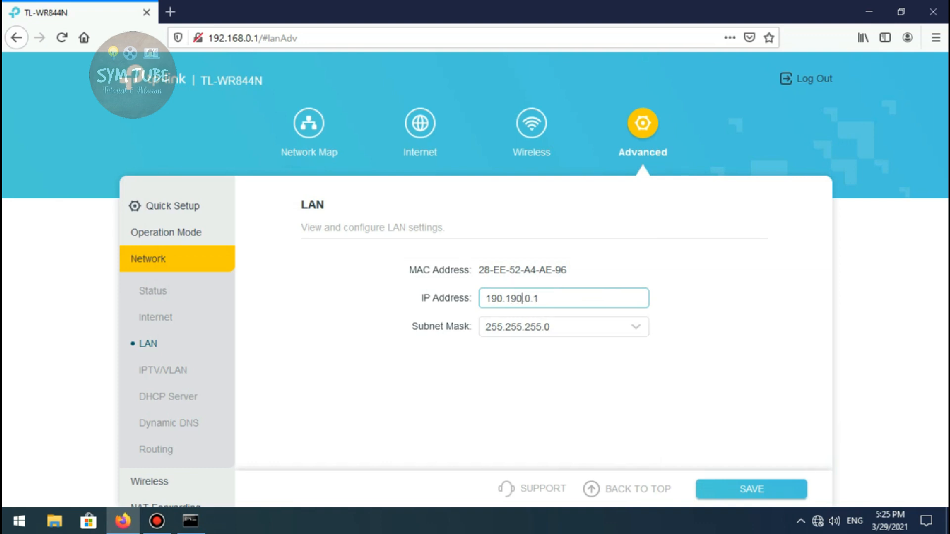
type("100")
key("BackSpace")
left_click(751, 488)
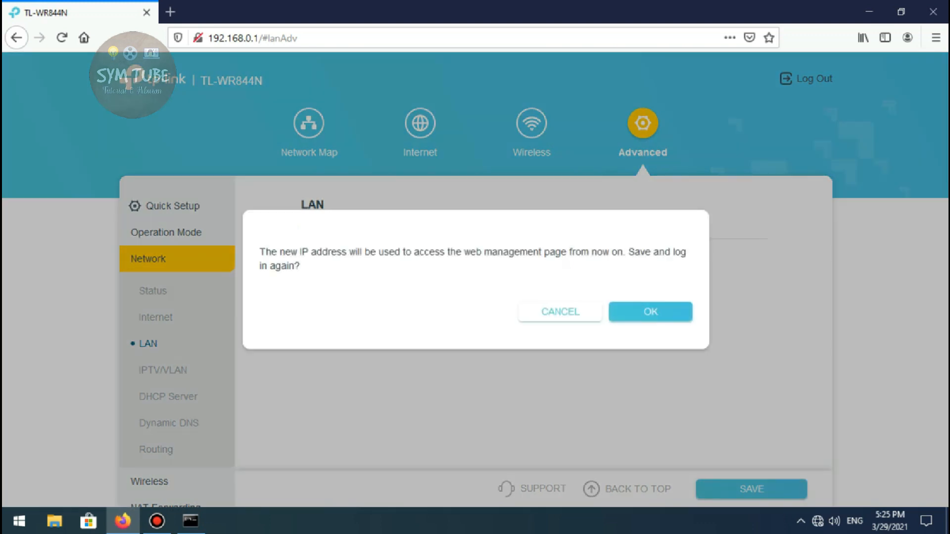
left_click(650, 311)
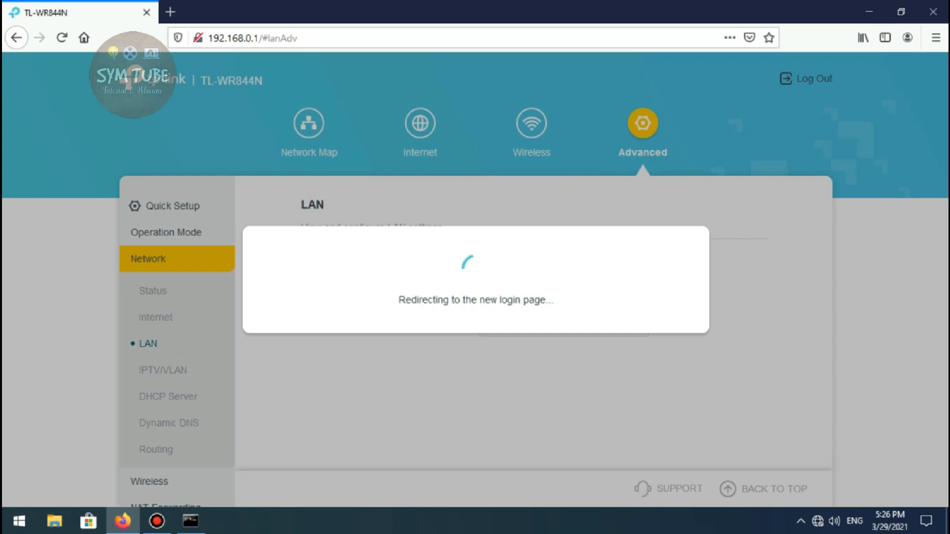
left_click(253, 38)
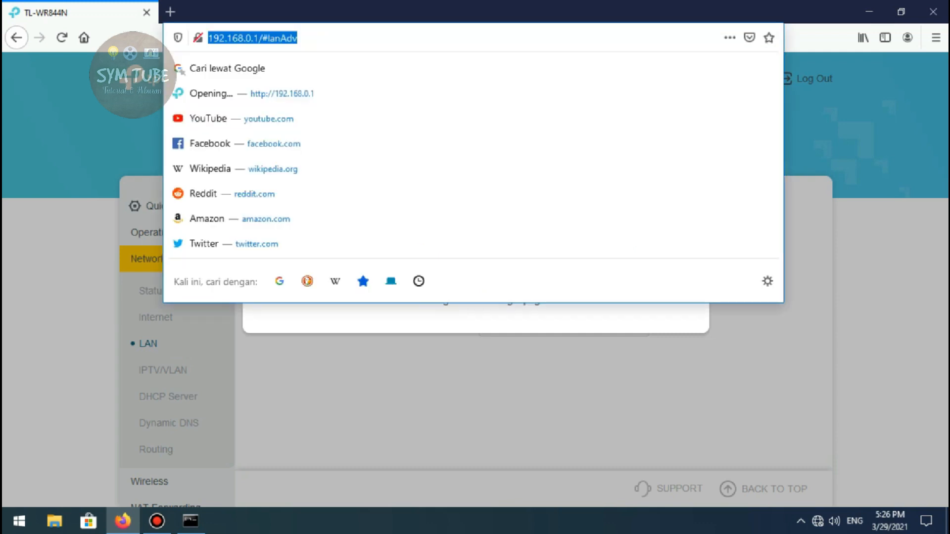
type("90.190")
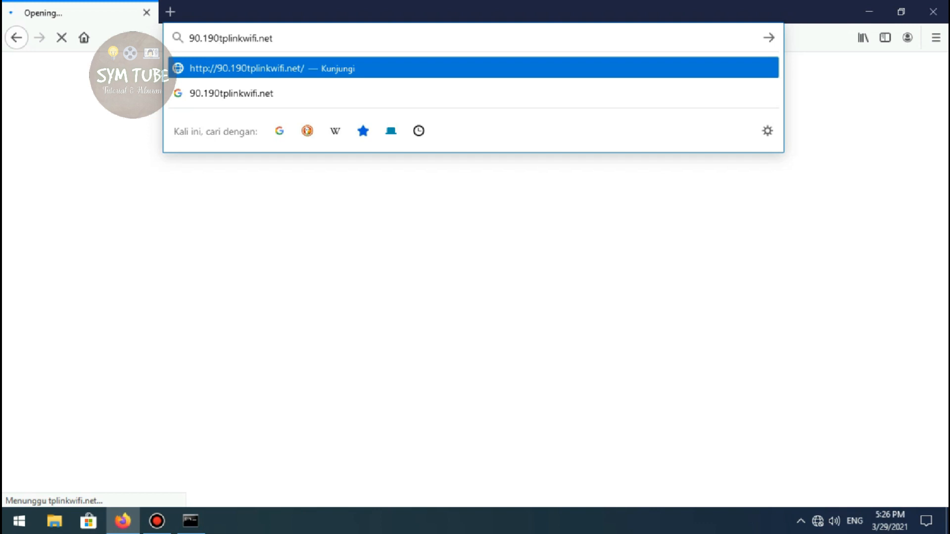
type(".100.1")
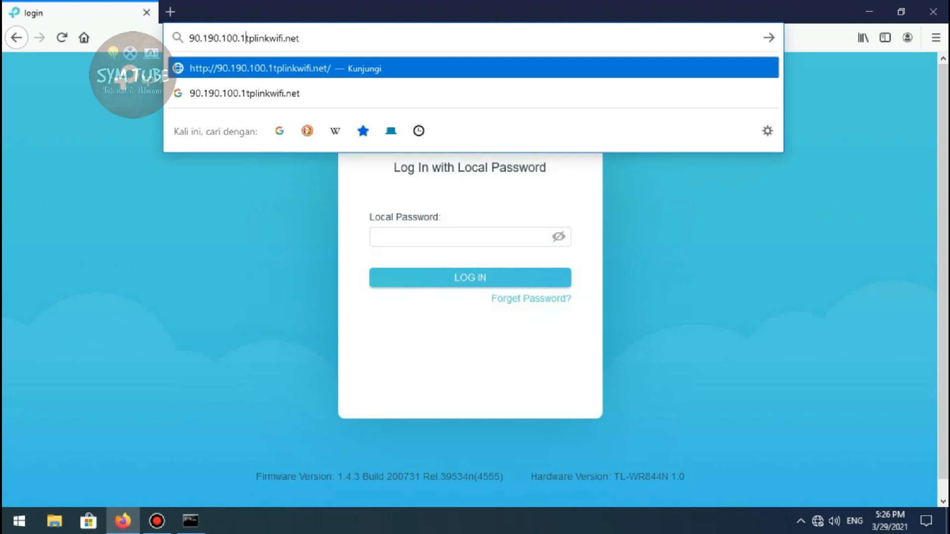
left_click(62, 38)
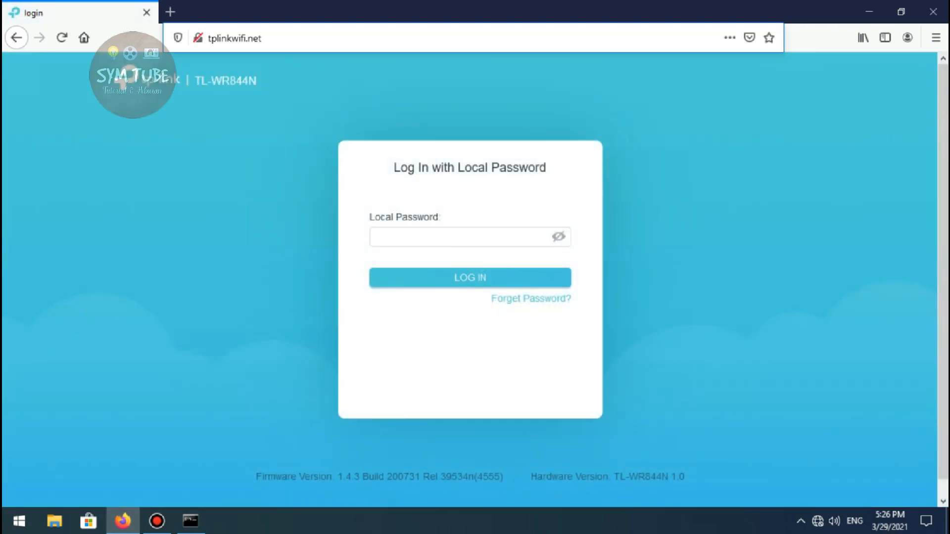
Load the router login page at tplinkwifi.net and log in with the local password
left_click(306, 38)
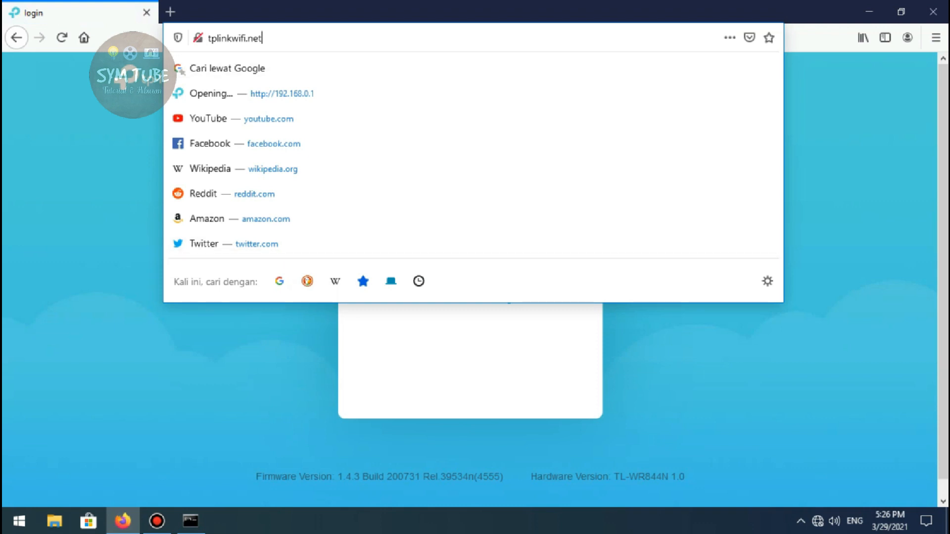
key("Return")
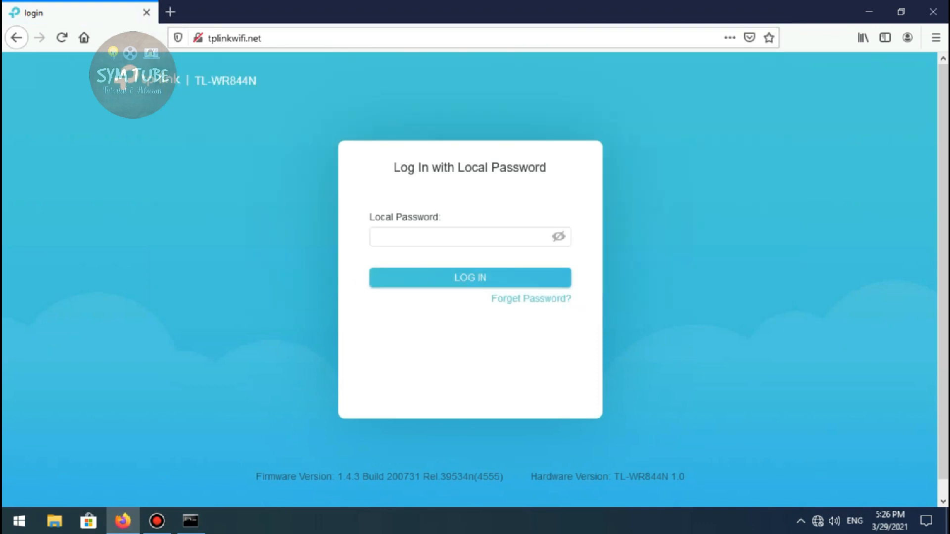
left_click(470, 237)
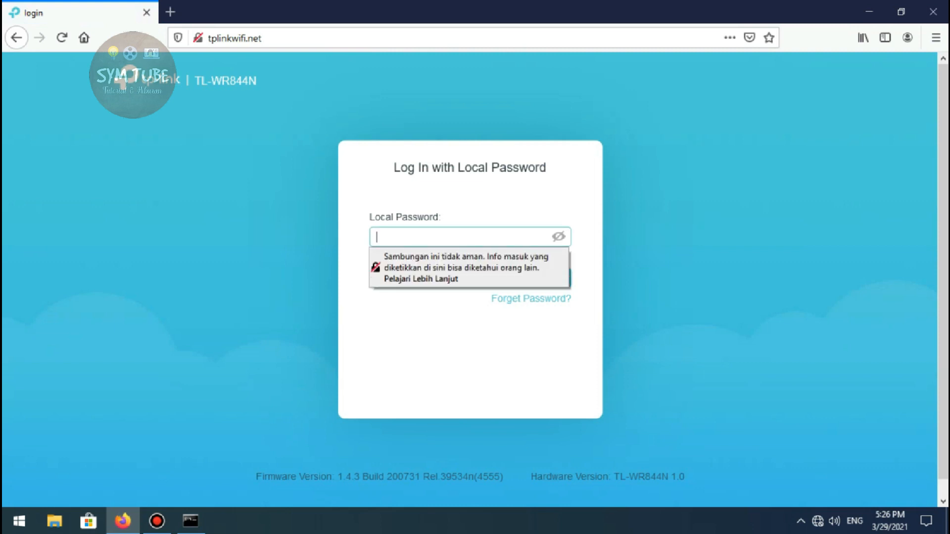
type("admin")
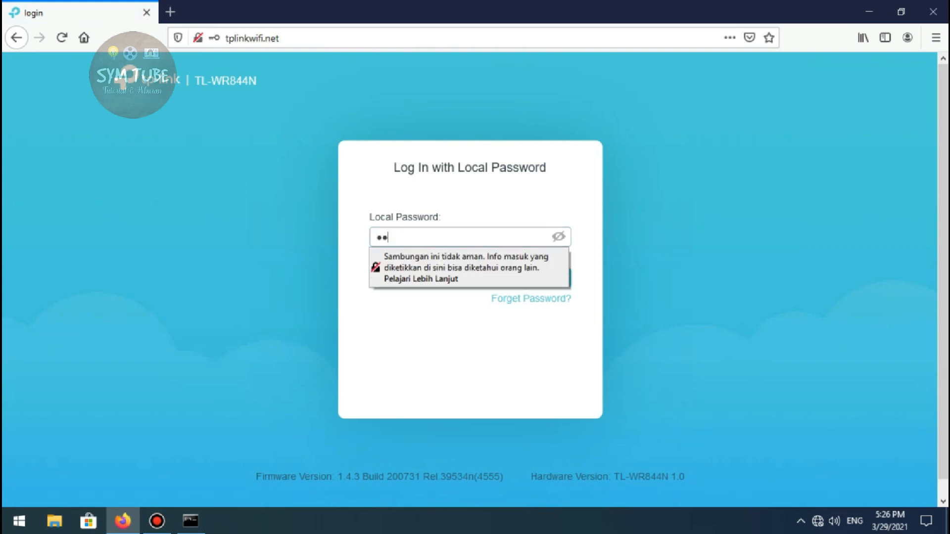
type("admin")
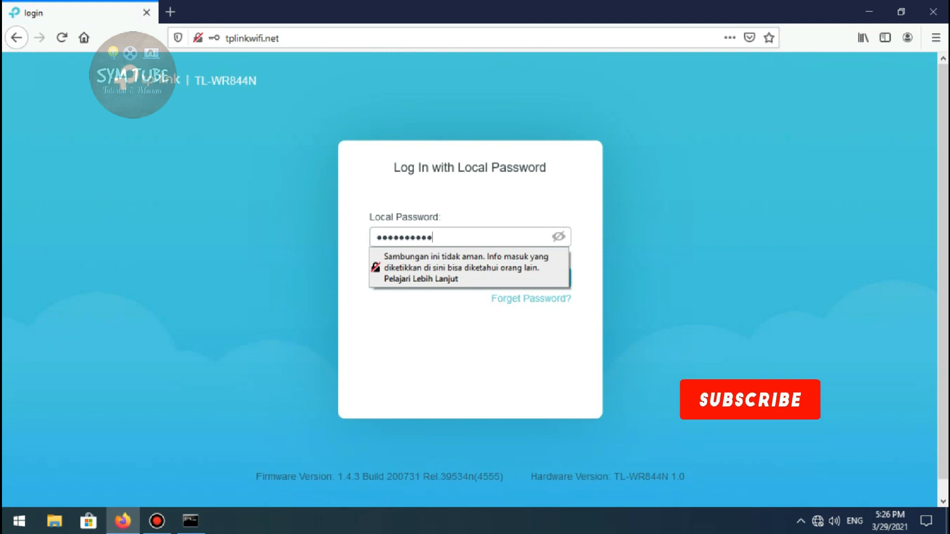
key("ctrl+a")
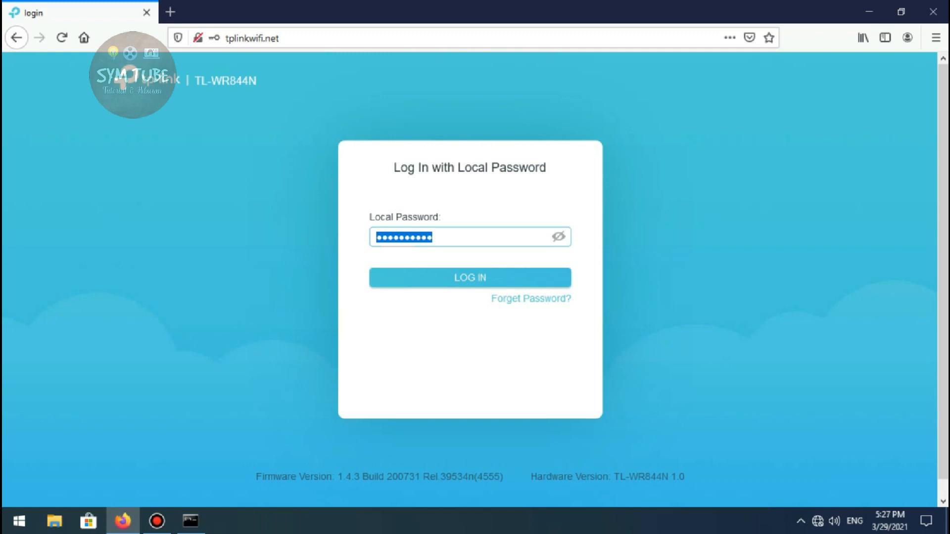
key("Return")
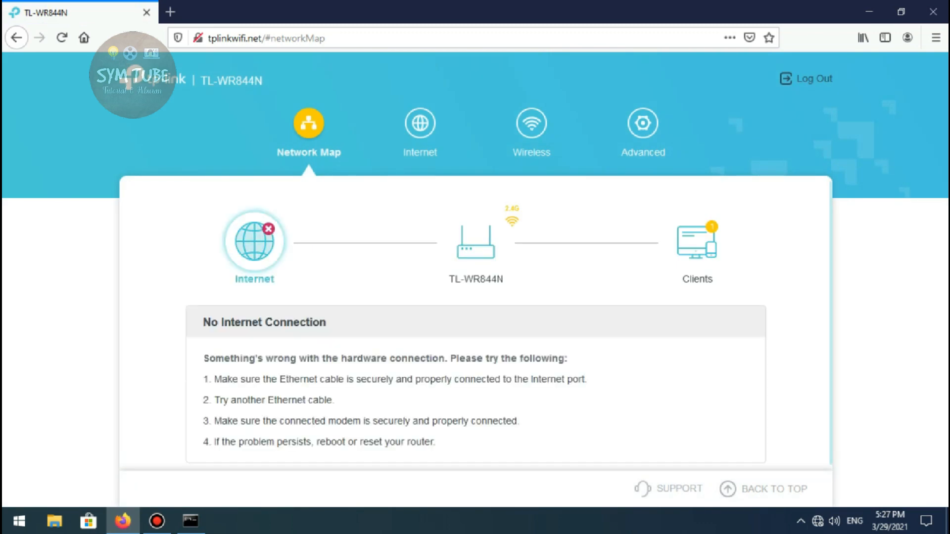
Check the LAN IP address and the IPTV/VLAN option in the advanced network settings
left_click(643, 124)
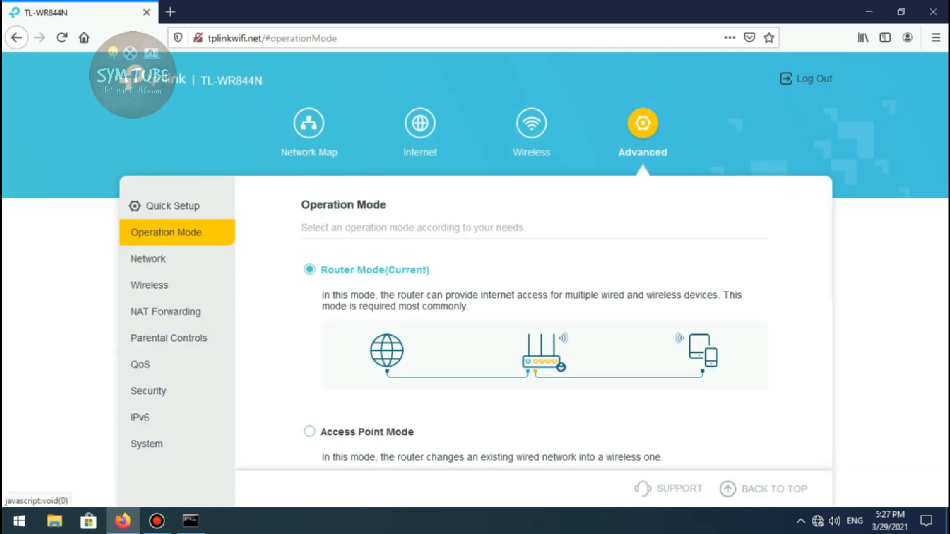
left_click(148, 259)
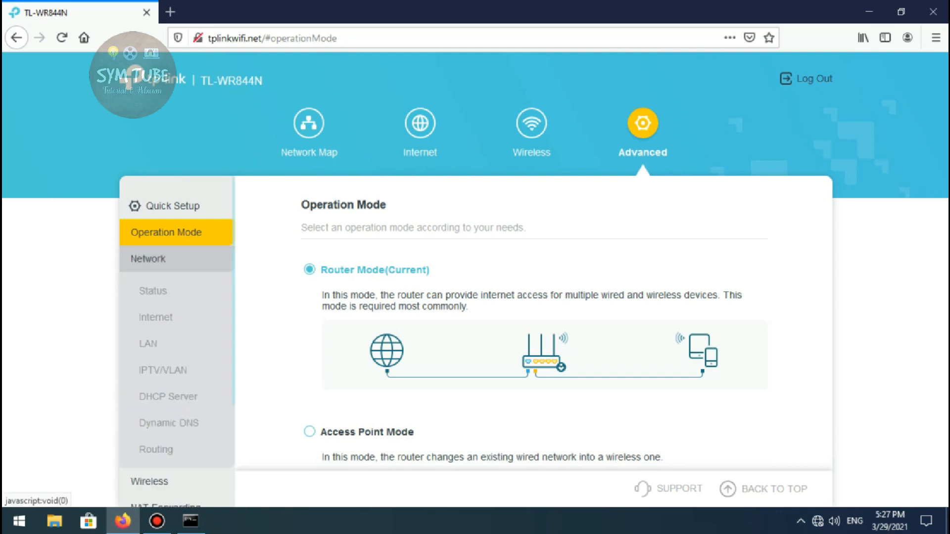
left_click(148, 343)
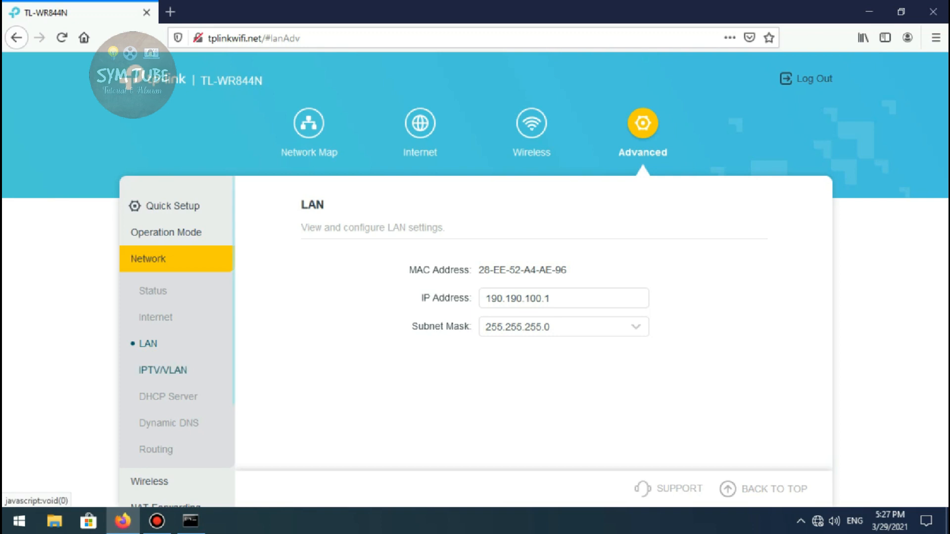
left_click(163, 370)
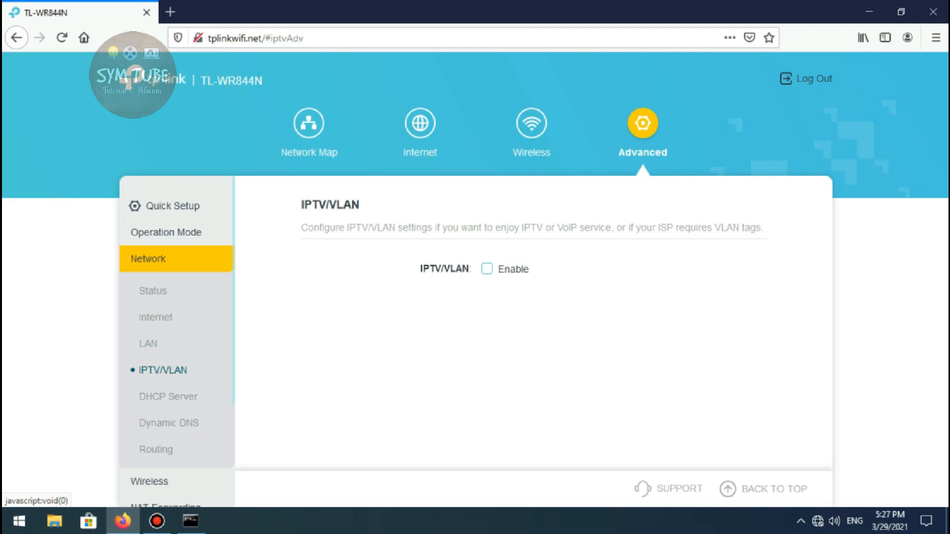
left_click(168, 397)
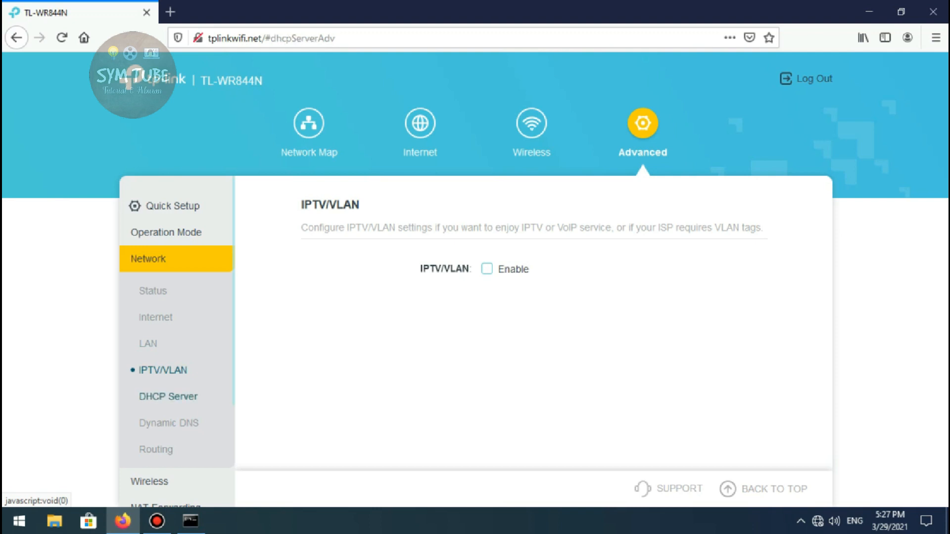
left_click(162, 370)
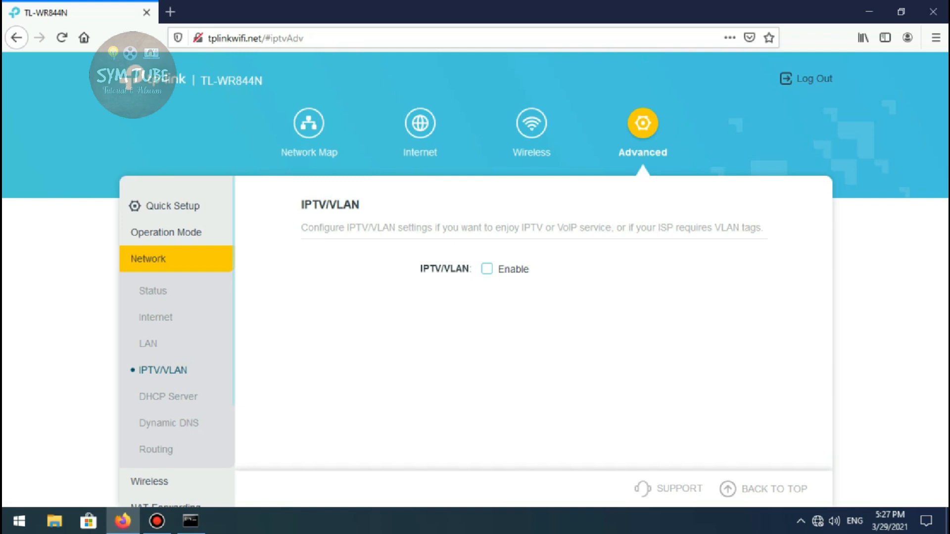
Disable the DHCP server in the advanced network settings and save the change
left_click(168, 397)
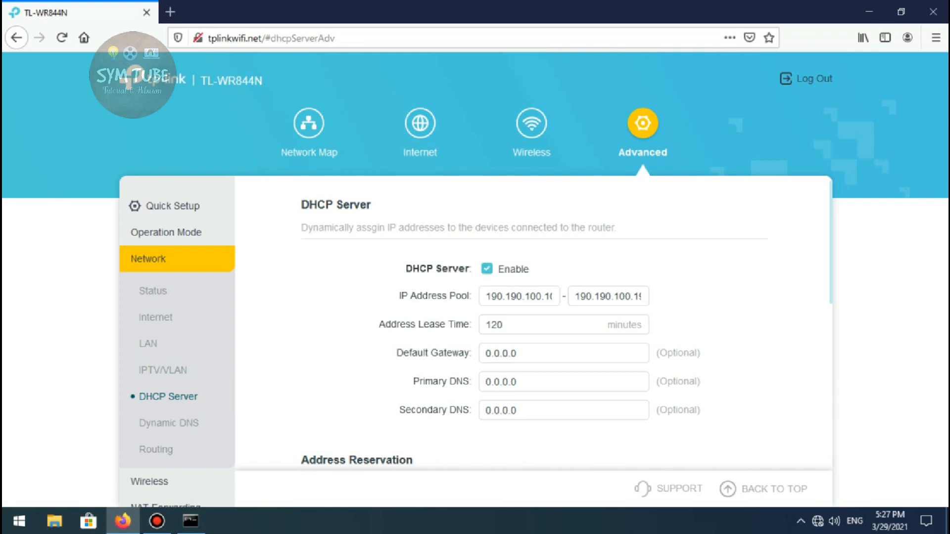
left_click(487, 268)
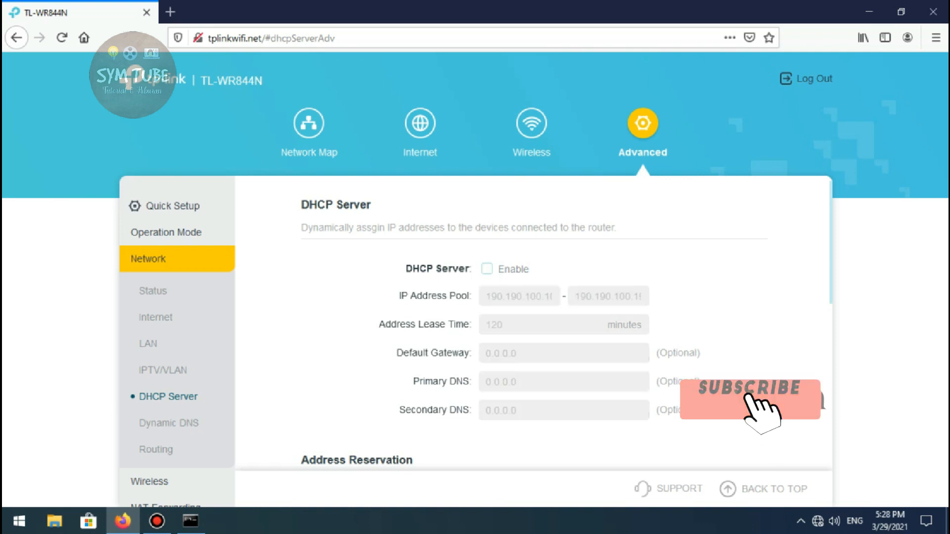
scroll(567, 324, "down", 1)
scroll(567, 324, "down", 1)
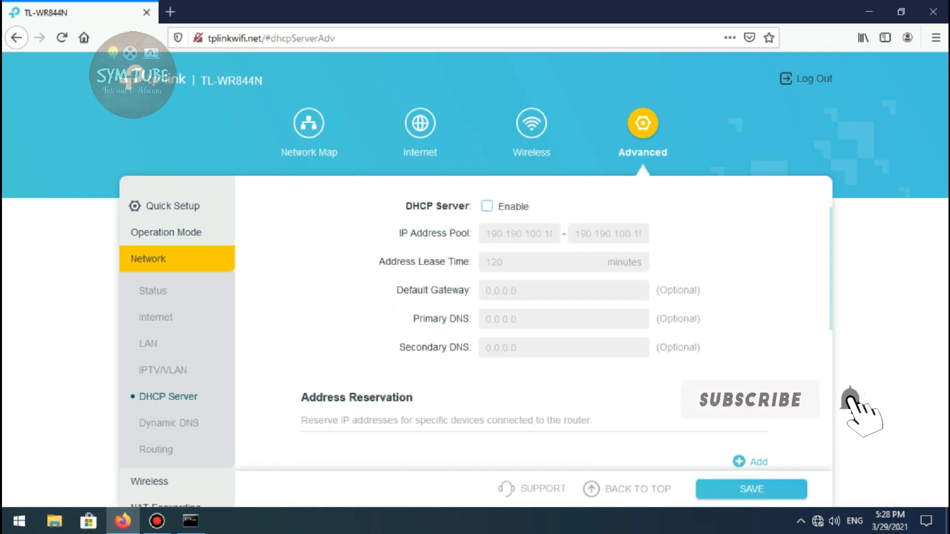
left_click(713, 488)
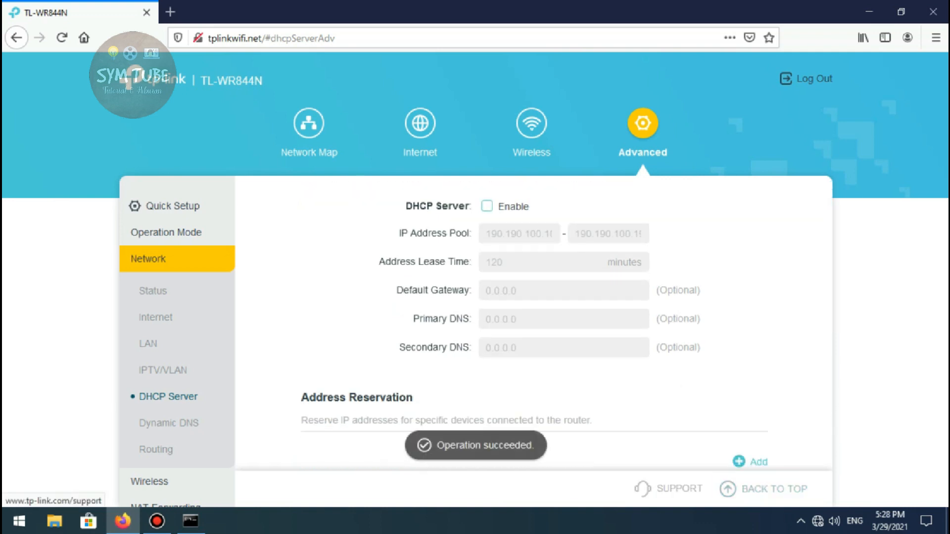
Look over the address reservation section, then reload the page and recheck the DHCP server settings
scroll(533, 321, "down", 1)
scroll(533, 322, "down", 2)
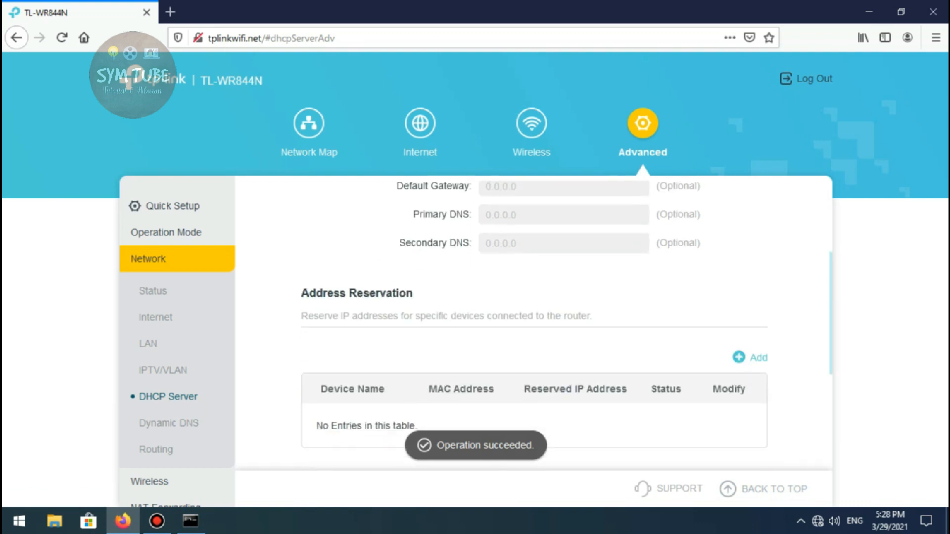
scroll(533, 322, "up", 8)
left_click(62, 37)
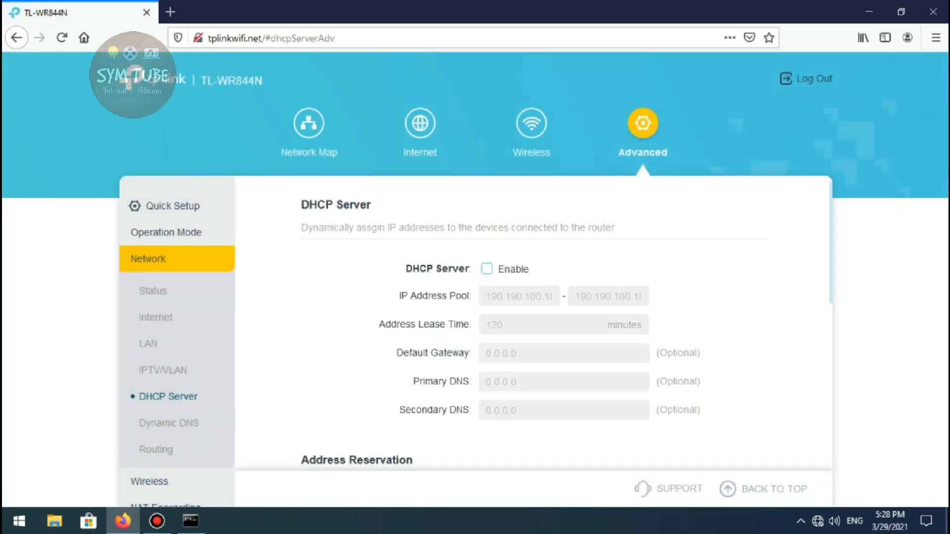
scroll(533, 322, "down", 2)
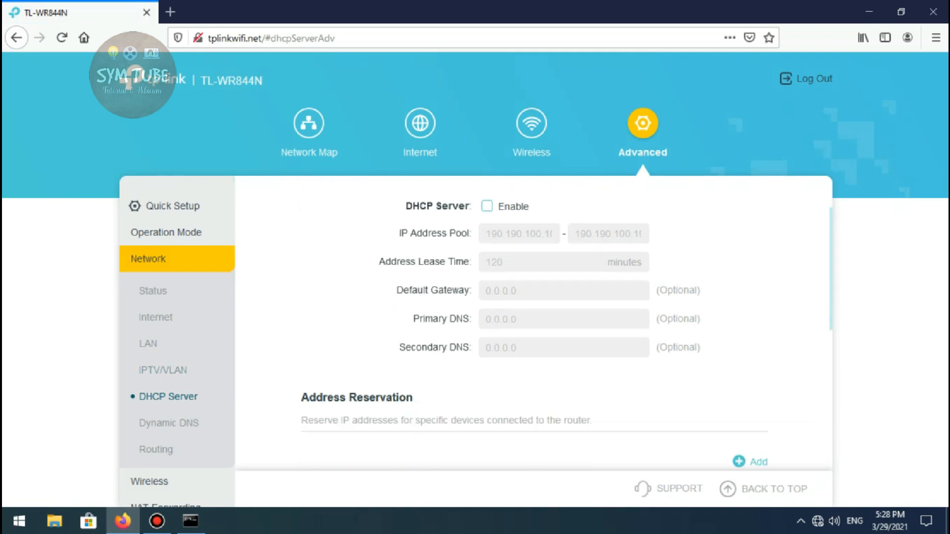
Examine the Dynamic DNS settings and the static routing and routing table sections of the advanced network settings
left_click(169, 423)
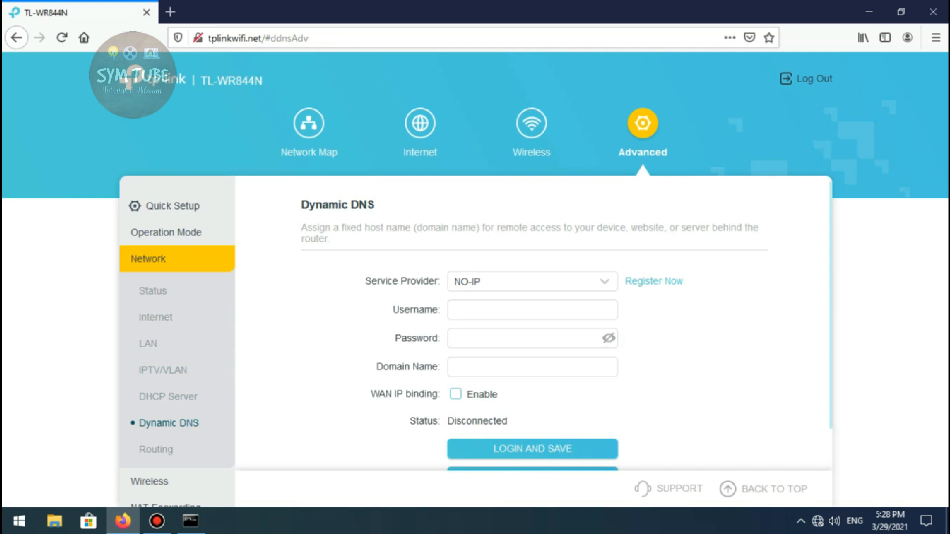
scroll(533, 352, "down", 1)
scroll(177, 357, "down", 2)
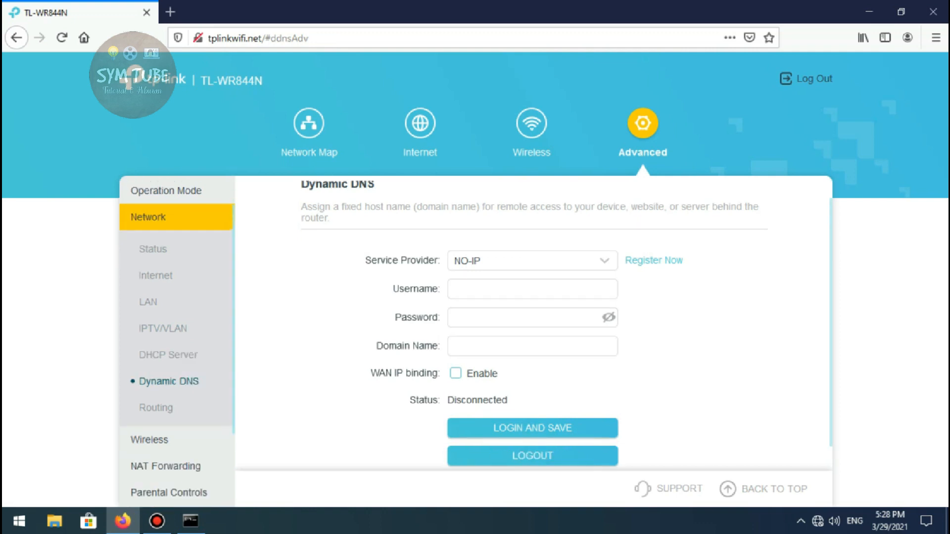
left_click(156, 407)
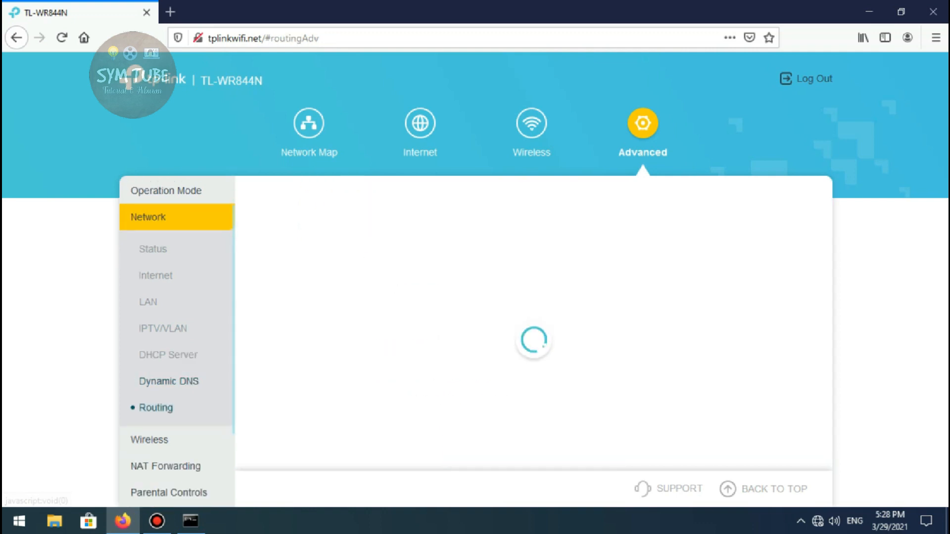
scroll(566, 324, "down", 2)
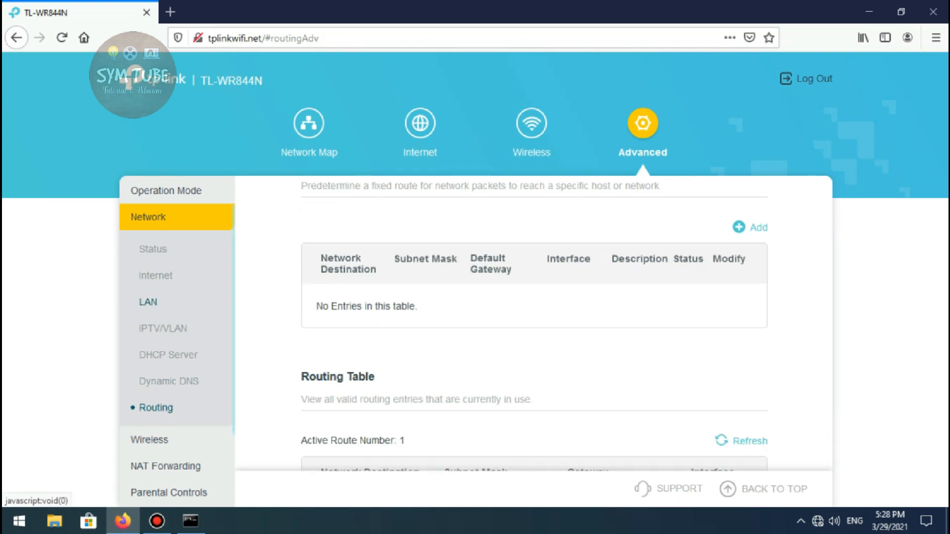
scroll(163, 398, "down", 2)
Open the Wireless Settings page in the router's advanced wireless section
left_click(164, 398)
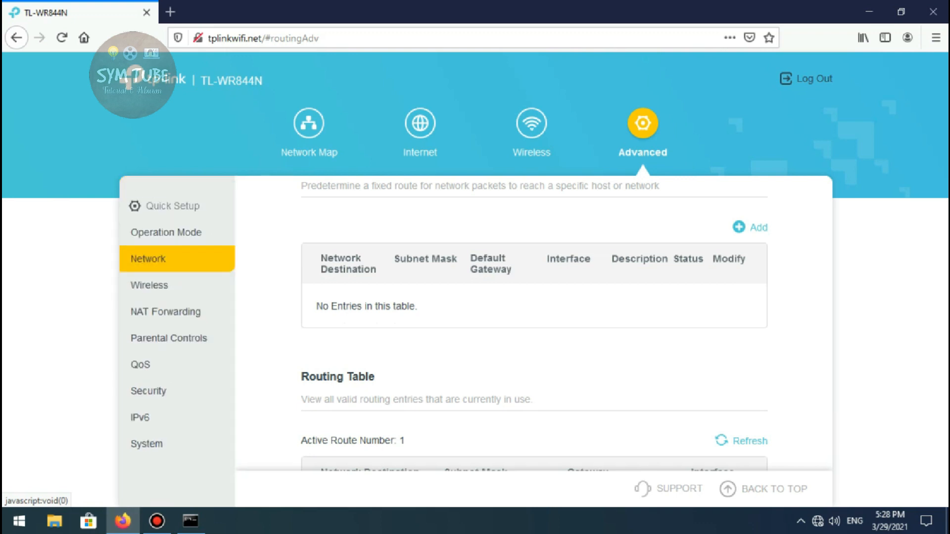
left_click(149, 280)
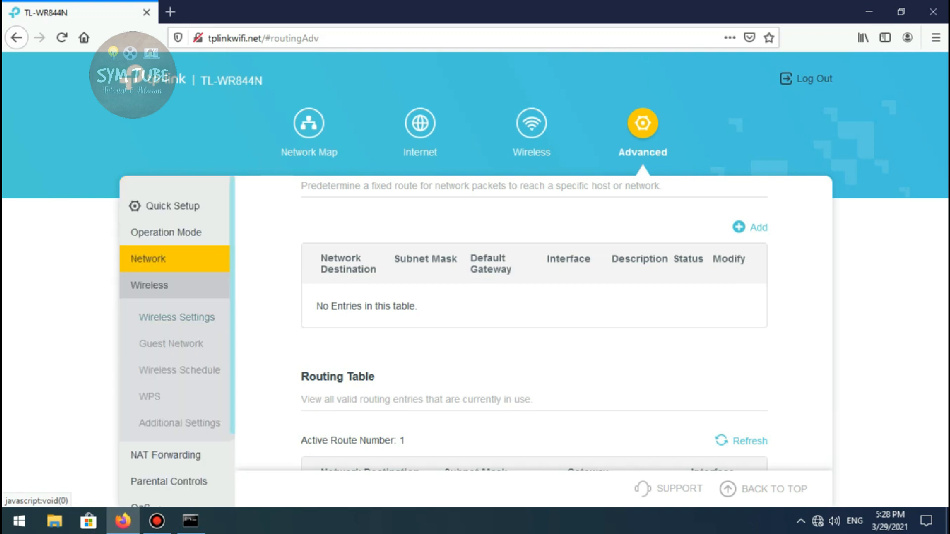
left_click(177, 318)
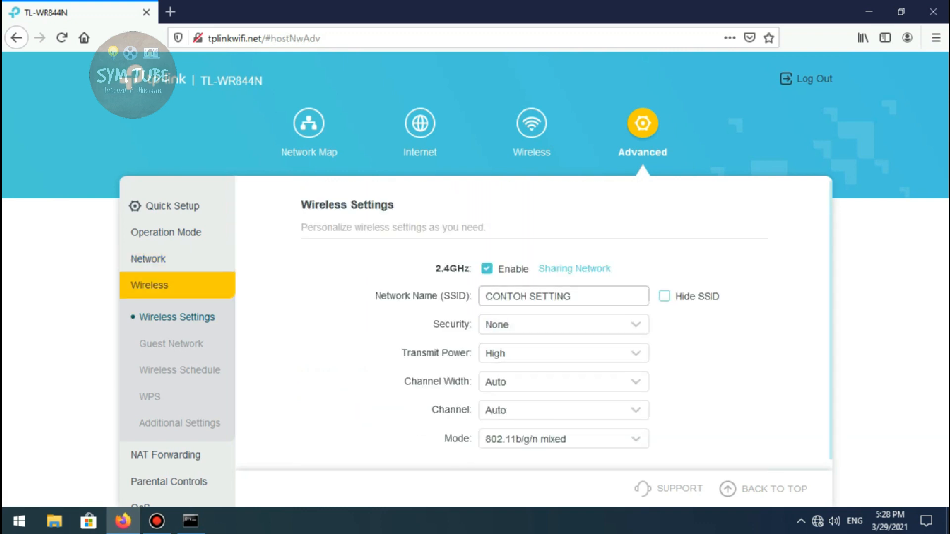
Keep the 2.4GHz transmit power at High and set the channel width to 20 MHz
left_click(584, 297)
left_click(584, 353)
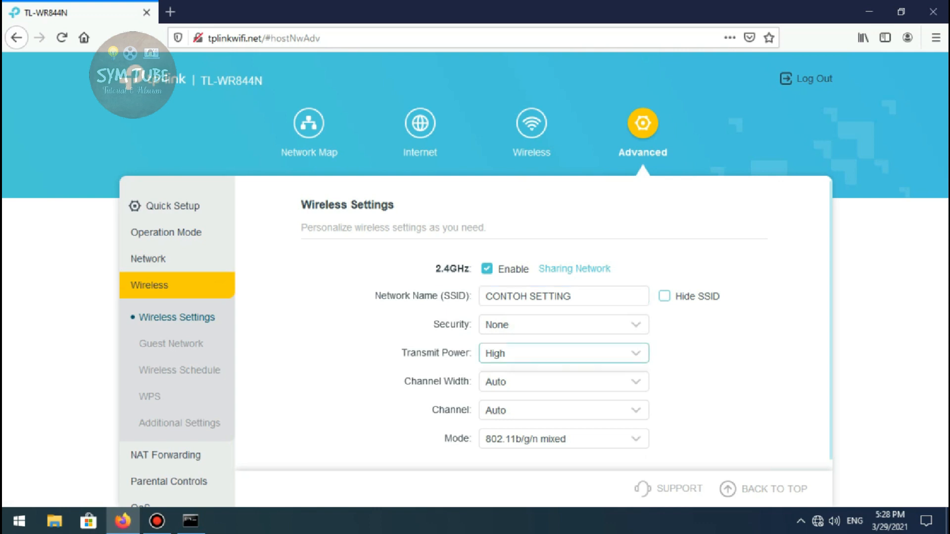
left_click(499, 428)
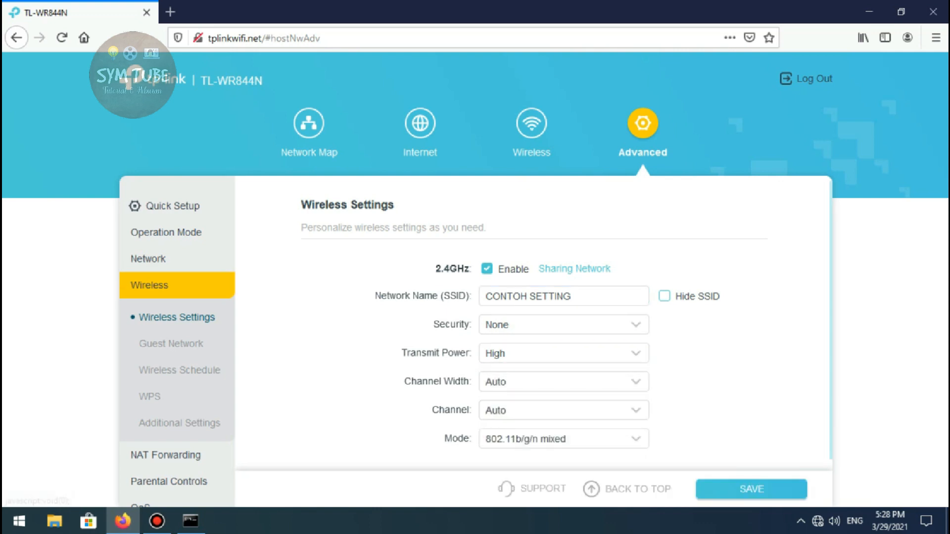
left_click(564, 381)
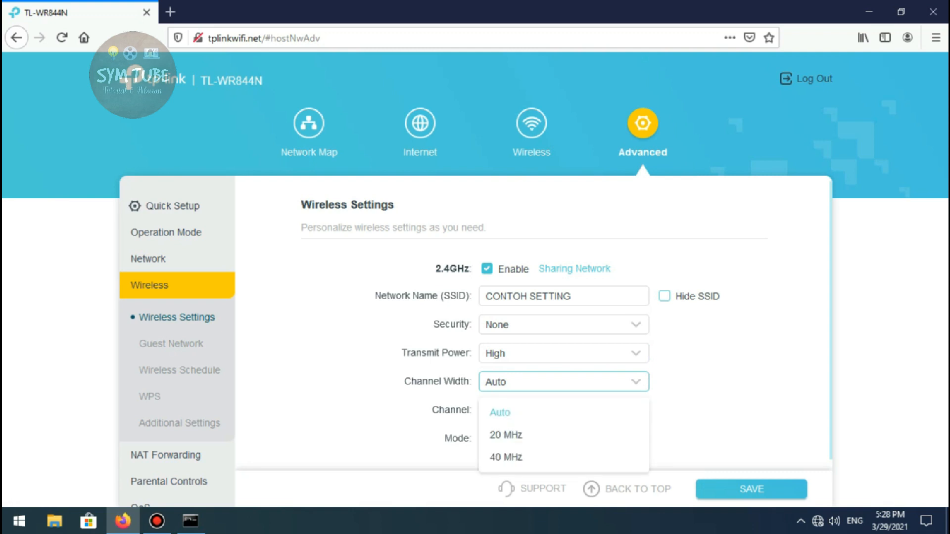
left_click(505, 434)
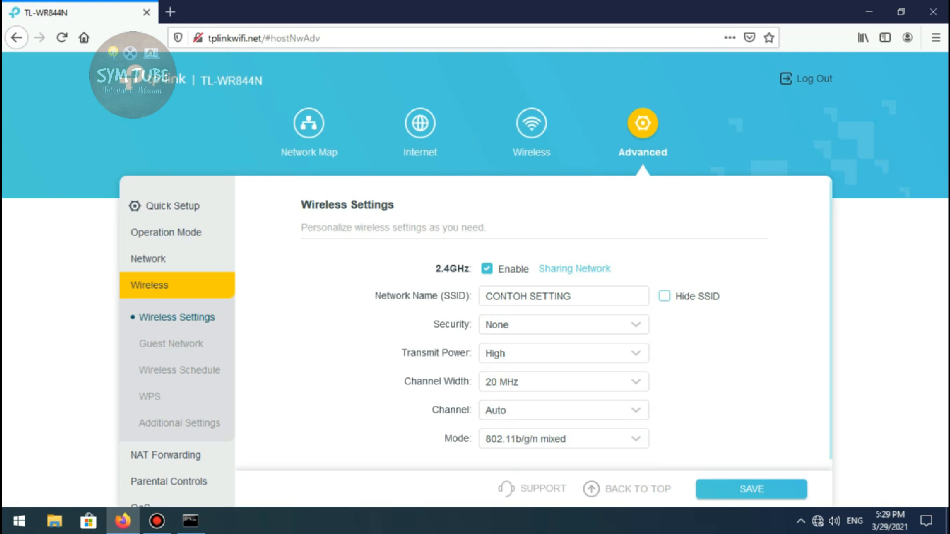
Set the 2.4GHz wireless channel to 10 and save the wireless settings
left_click(564, 411)
scroll(564, 373, "down", 7)
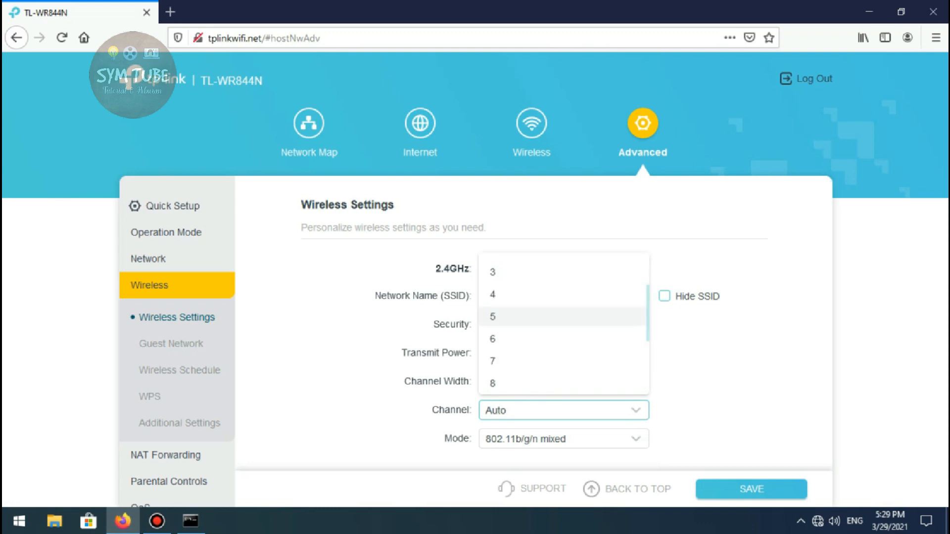
scroll(564, 361, "up", 7)
scroll(564, 361, "down", 8)
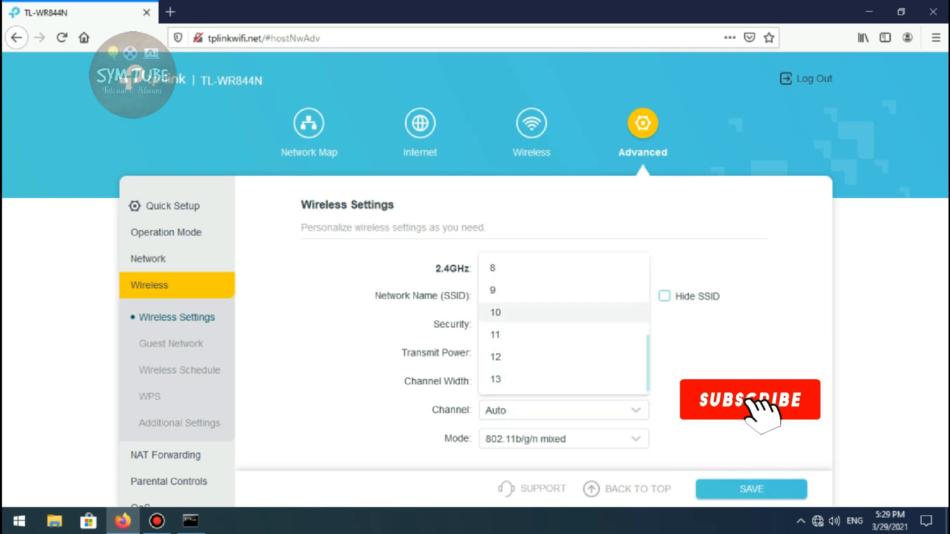
left_click(496, 313)
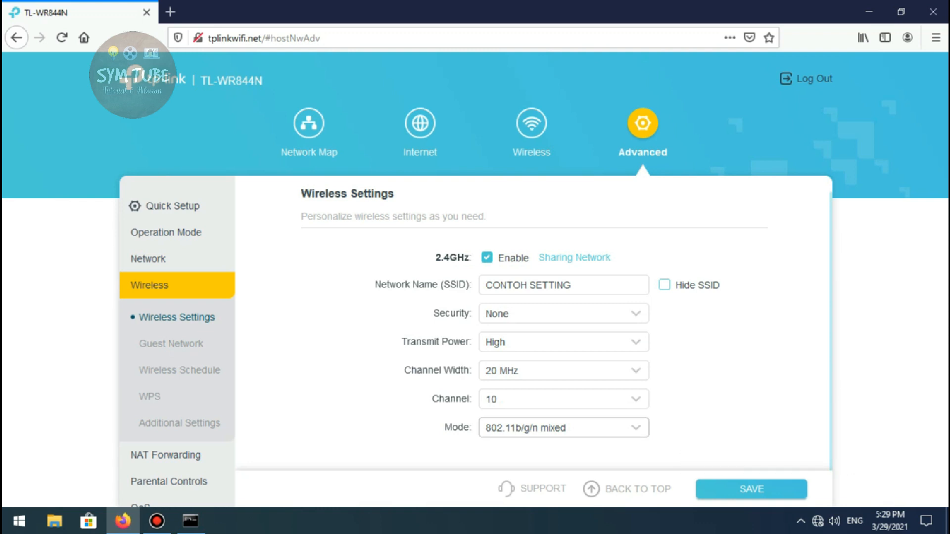
left_click(751, 489)
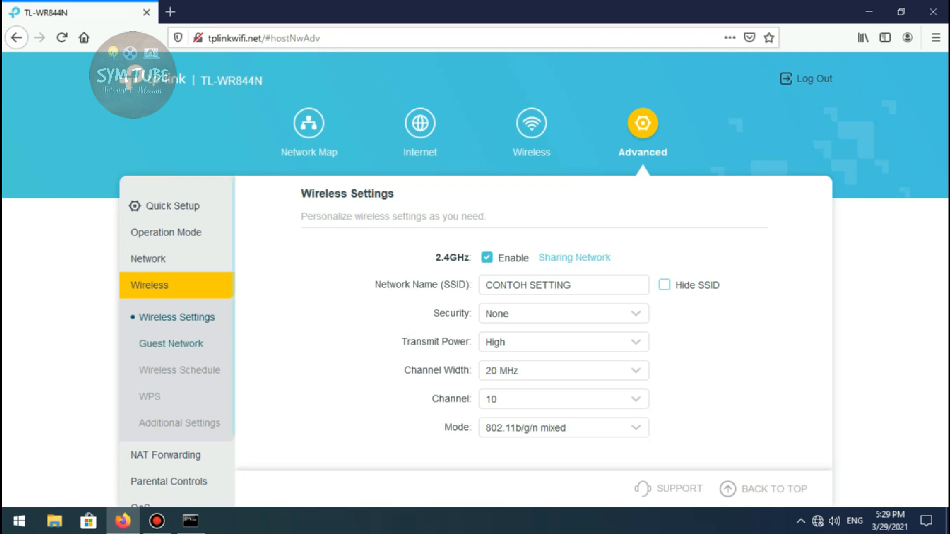
Look over the Guest Network page, then briefly enable the wireless schedule to view its options and disable it again
left_click(170, 344)
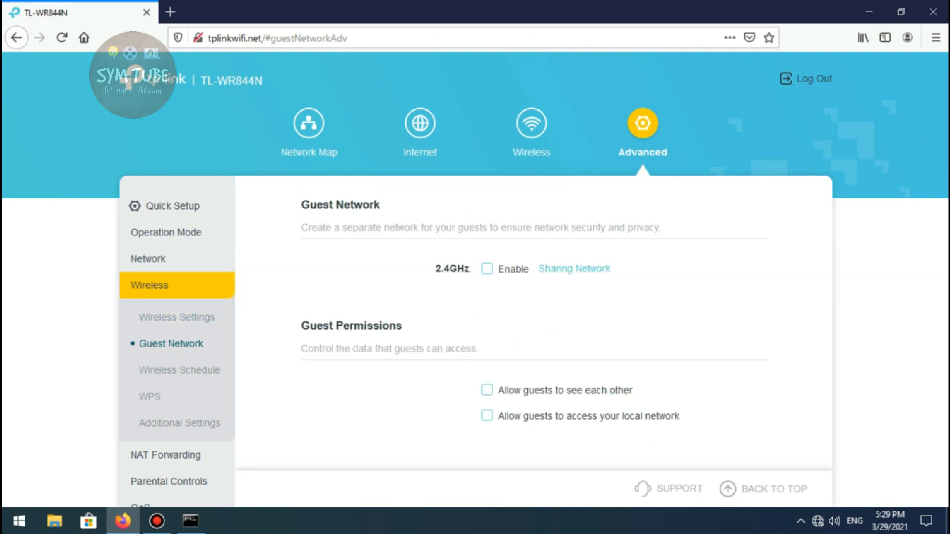
left_click(179, 370)
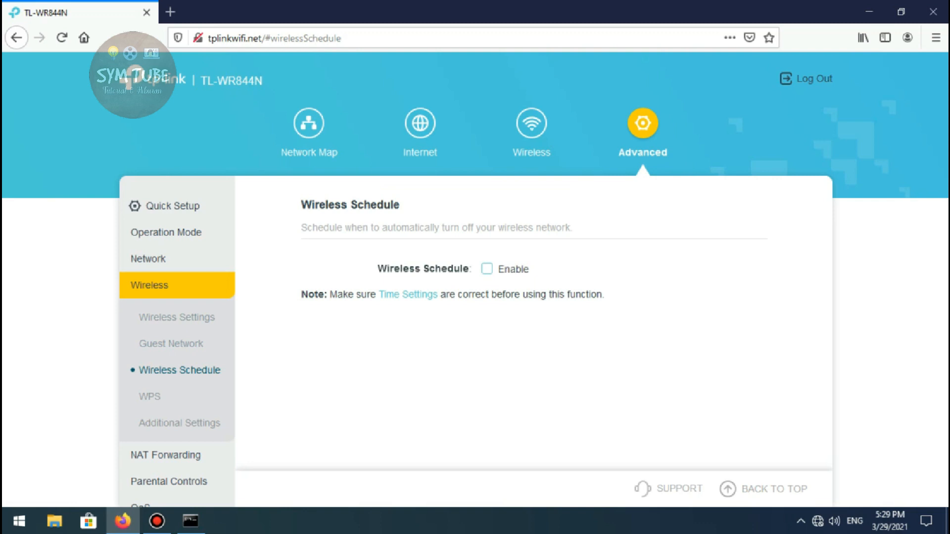
left_click(487, 269)
scroll(534, 325, "down", 1)
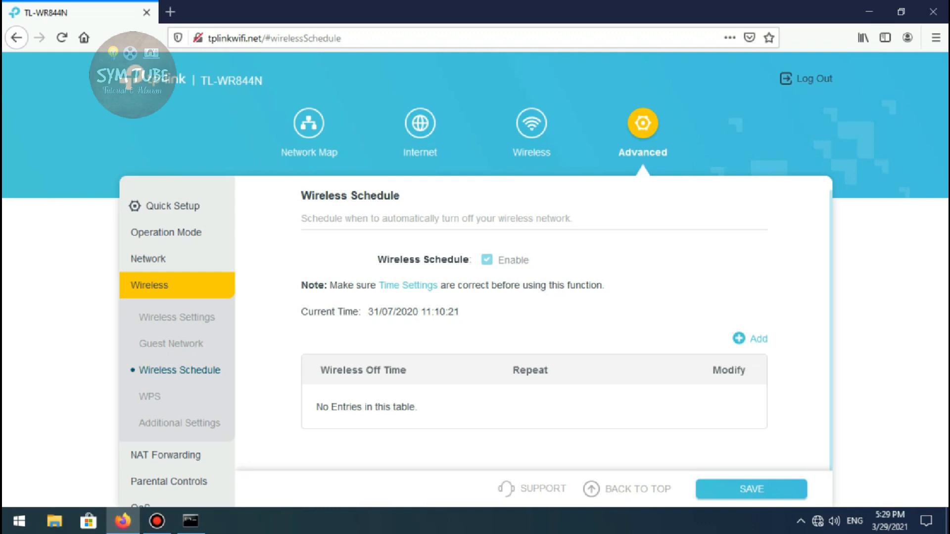
left_click(487, 260)
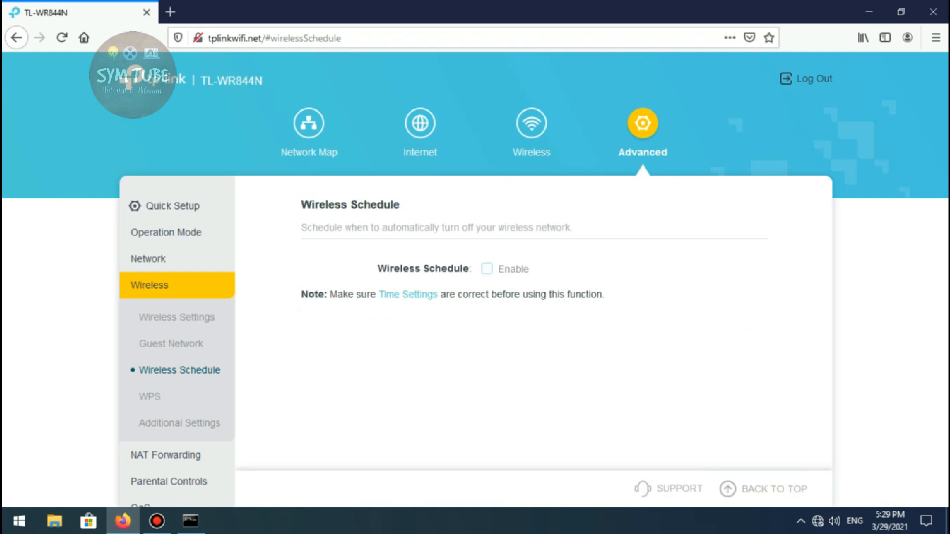
Open the WPS settings of the advanced wireless section and switch WPS off
left_click(150, 396)
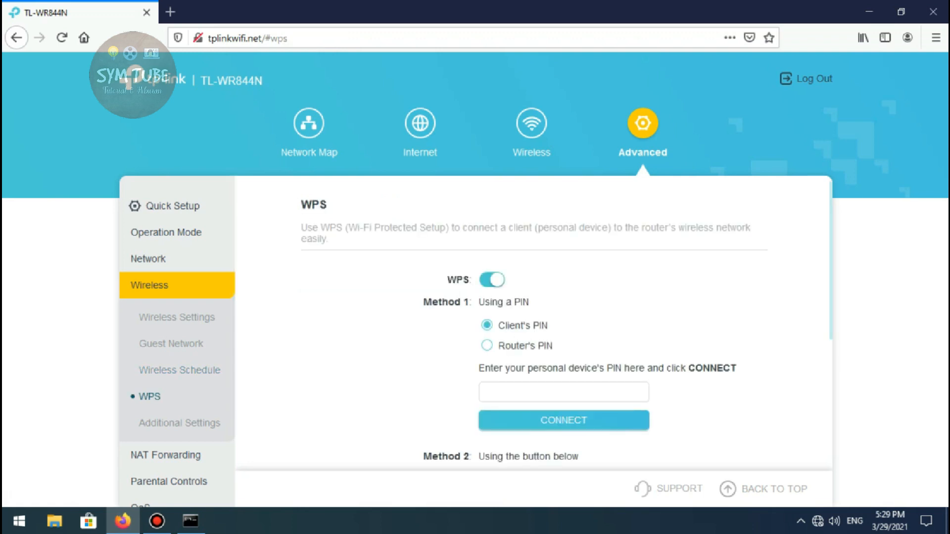
left_click(492, 280)
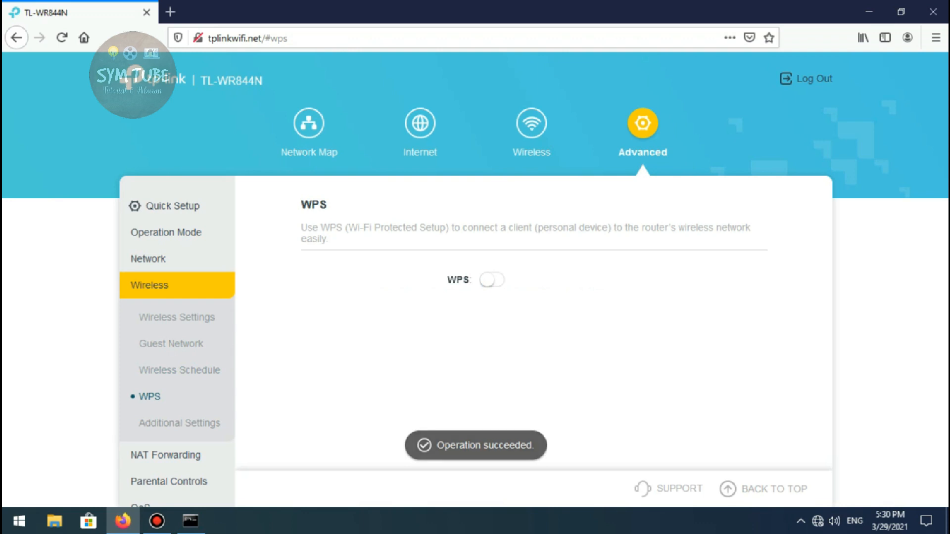
left_click(492, 280)
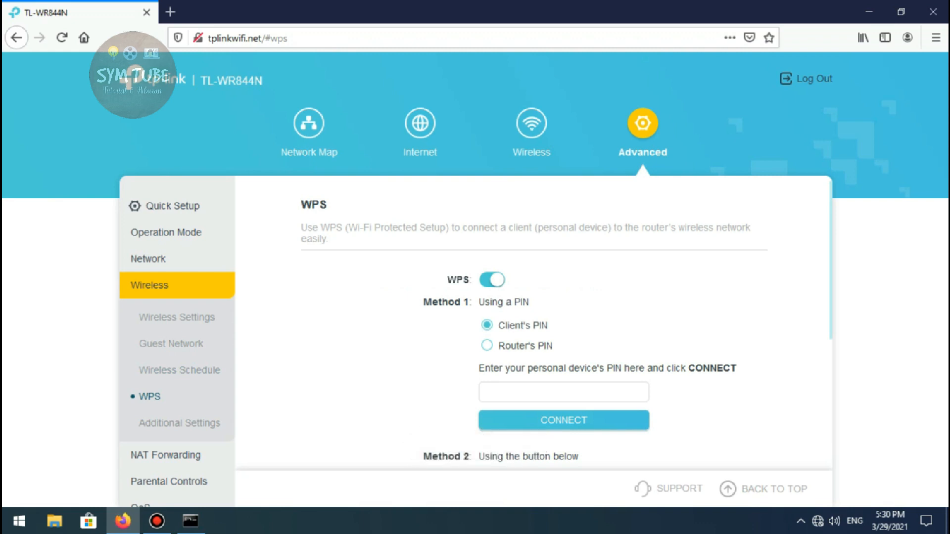
left_click(492, 280)
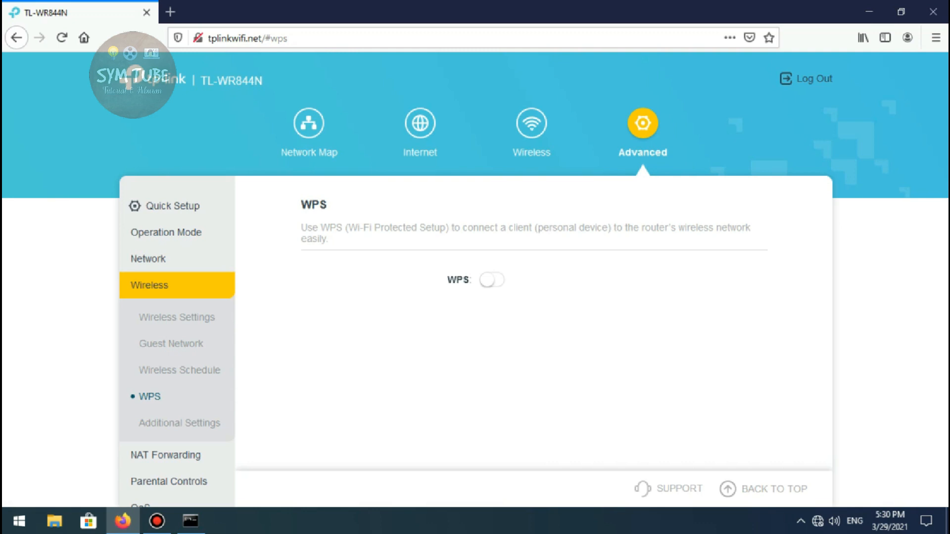
Examine the Additional Settings page of the advanced wireless section
scroll(178, 370, "down", 1)
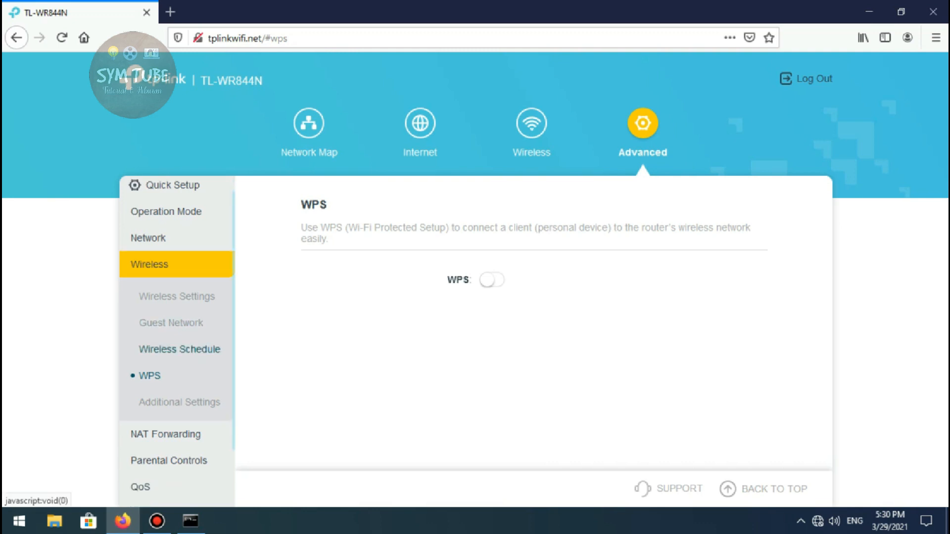
left_click(179, 402)
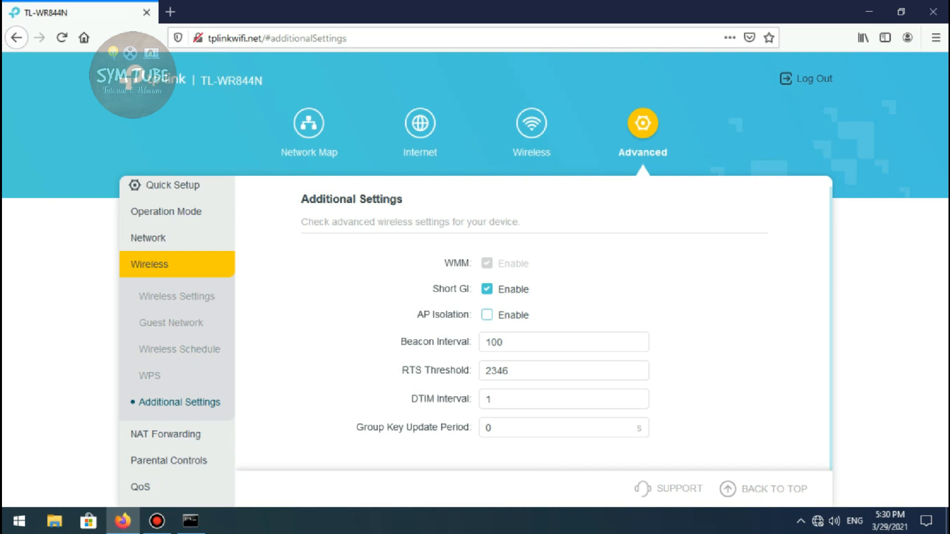
scroll(178, 347, "down", 1)
scroll(533, 324, "up", 1)
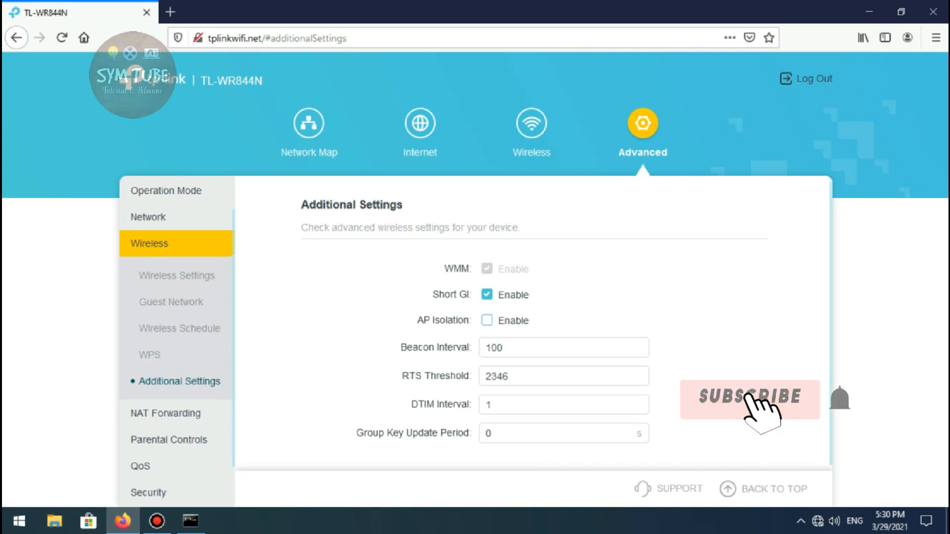
Review the available operation modes on the Operation Mode page, including Access Point Mode and Range Extender Mode
left_click(166, 191)
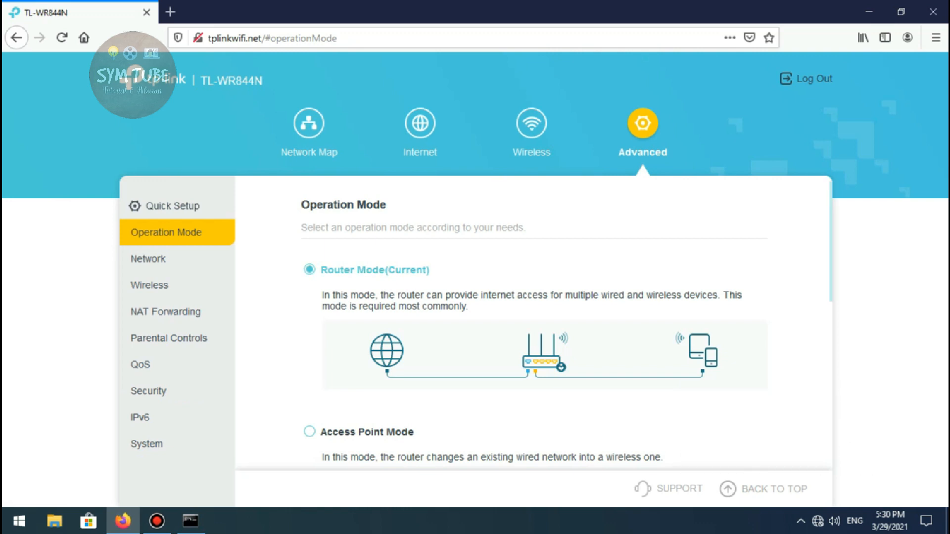
scroll(533, 324, "down", 1)
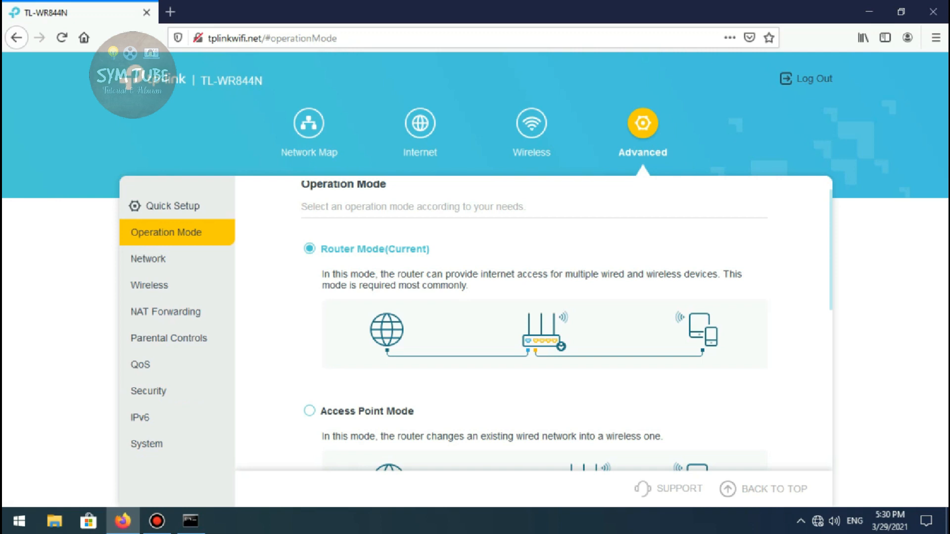
scroll(534, 324, "down", 4)
scroll(533, 324, "down", 1)
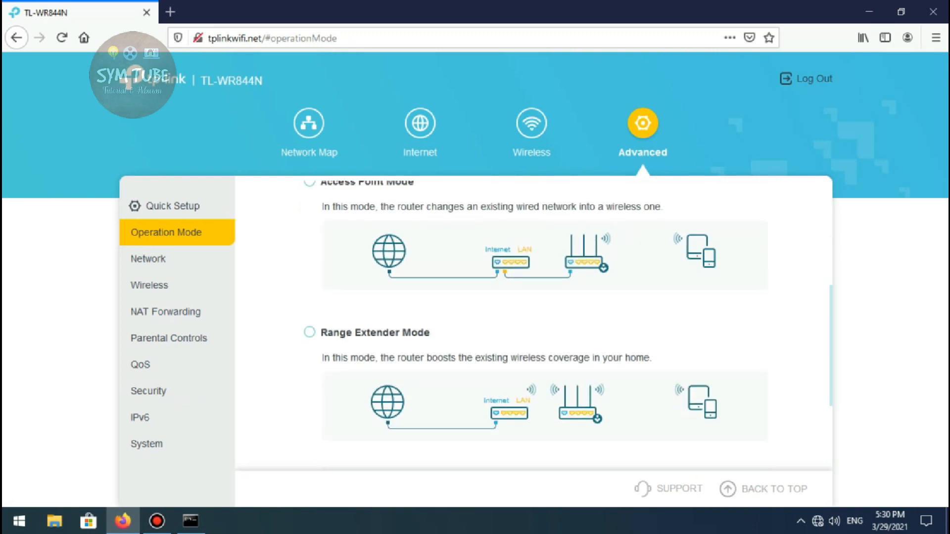
scroll(534, 324, "up", 2)
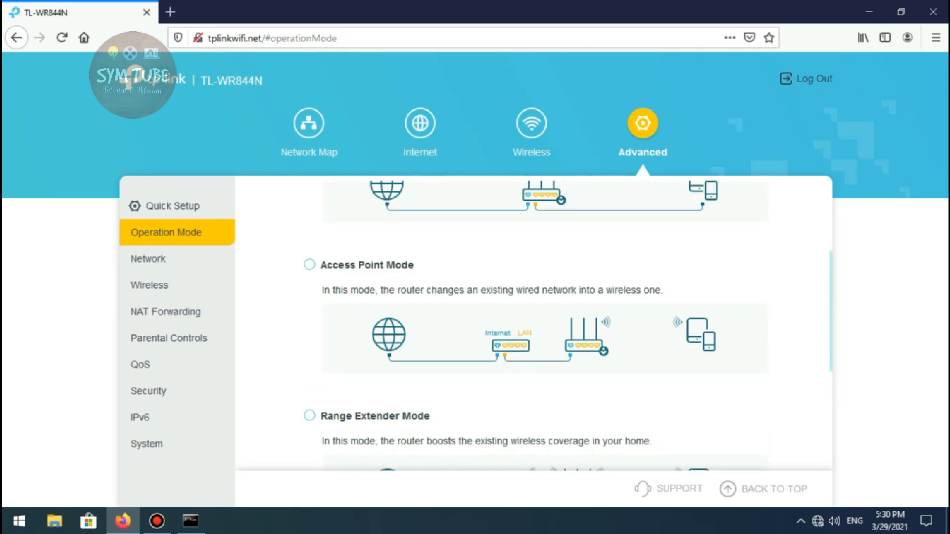
Log out of the router's web interface
left_click(807, 79)
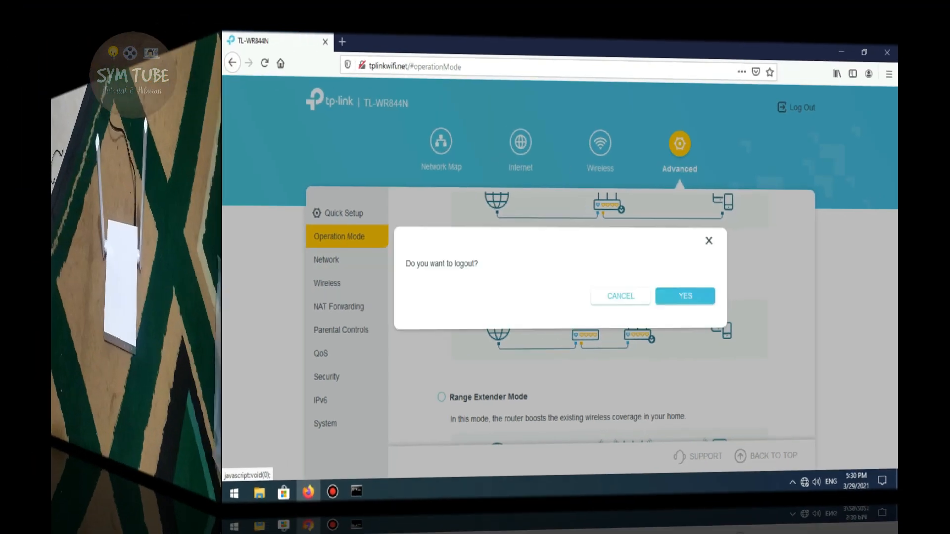